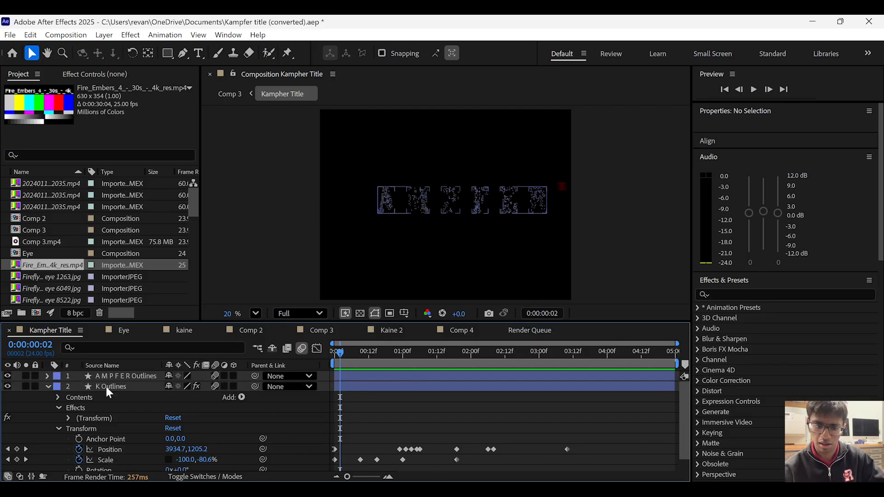
Step: Scrub through the opening two seconds of the Kampher Title composition to examine the K Outlines layer's position, scale and opacity keyframes
left_click_drag(336, 349, 357, 345)
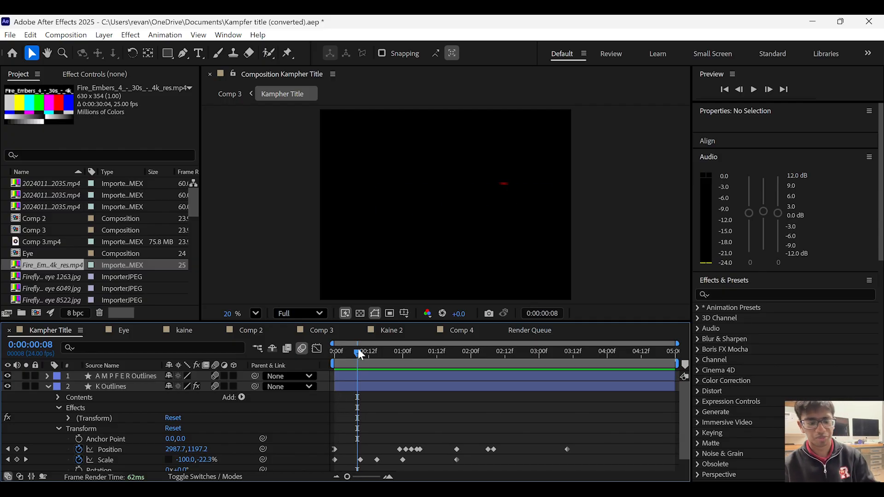
left_click_drag(361, 351, 476, 355)
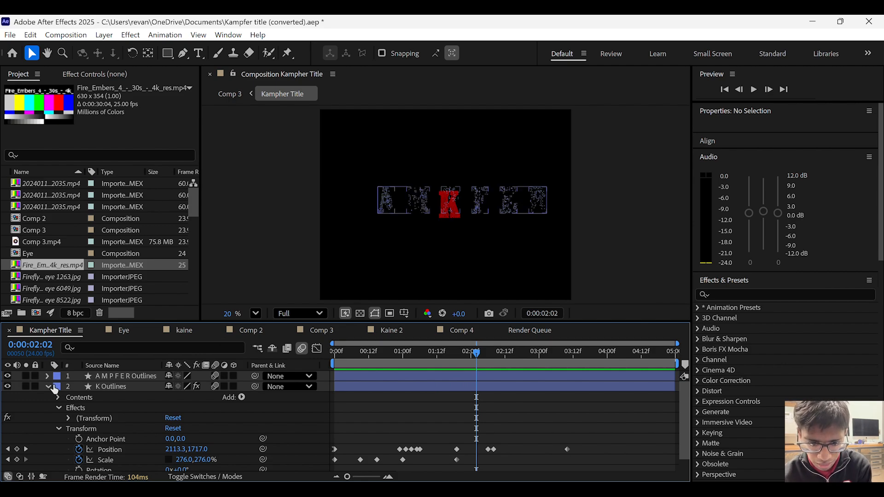
scroll(73, 400, "down", 1)
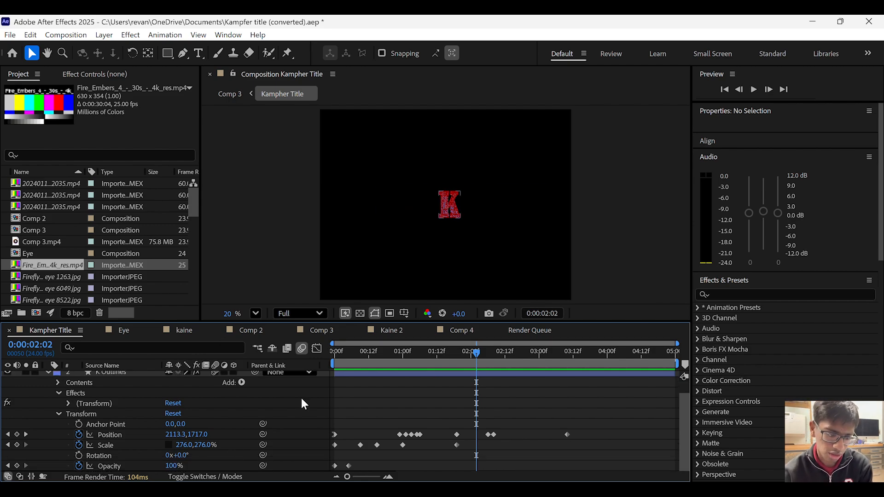
left_click_drag(338, 351, 371, 352)
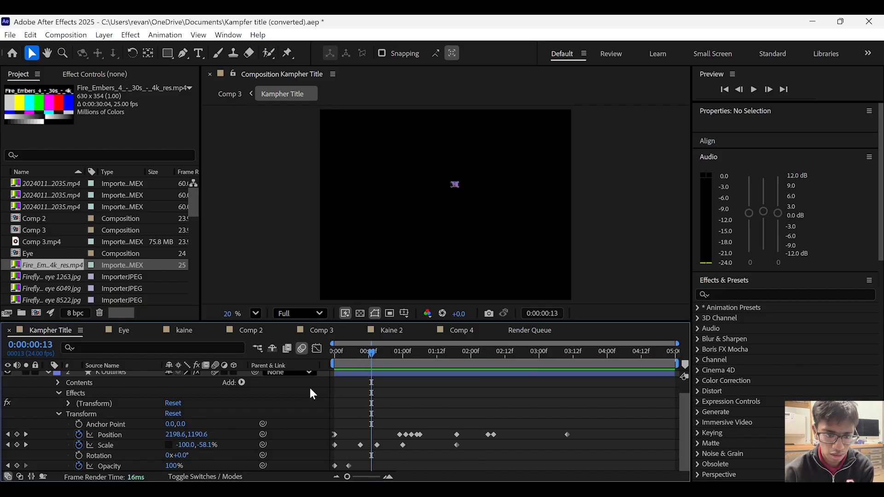
left_click_drag(372, 350, 385, 350)
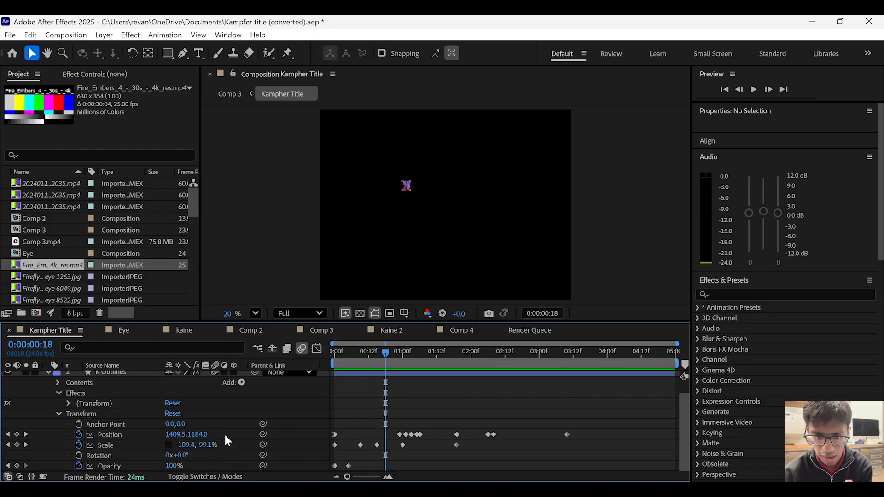
left_click(169, 446)
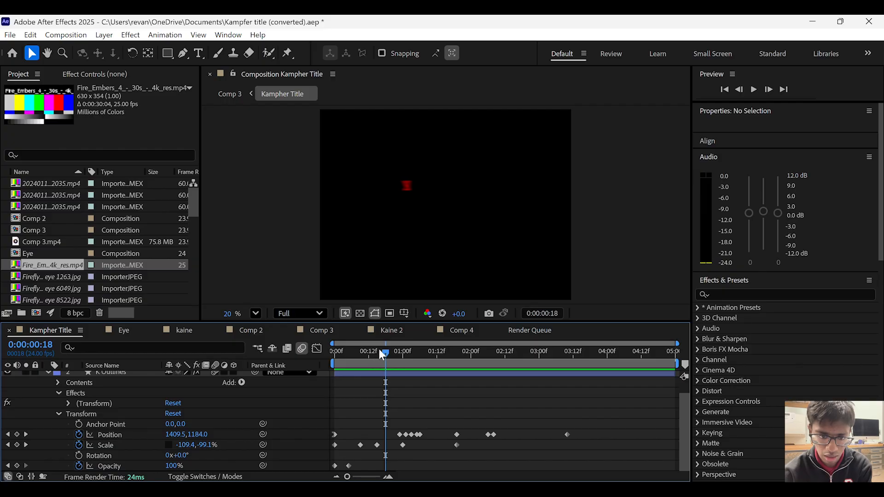
left_click_drag(381, 352, 479, 378)
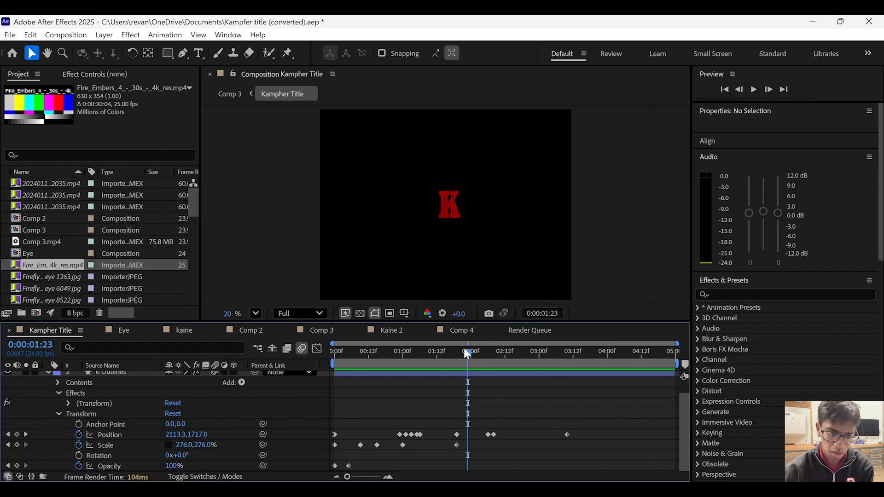
scroll(122, 441, "up", 2)
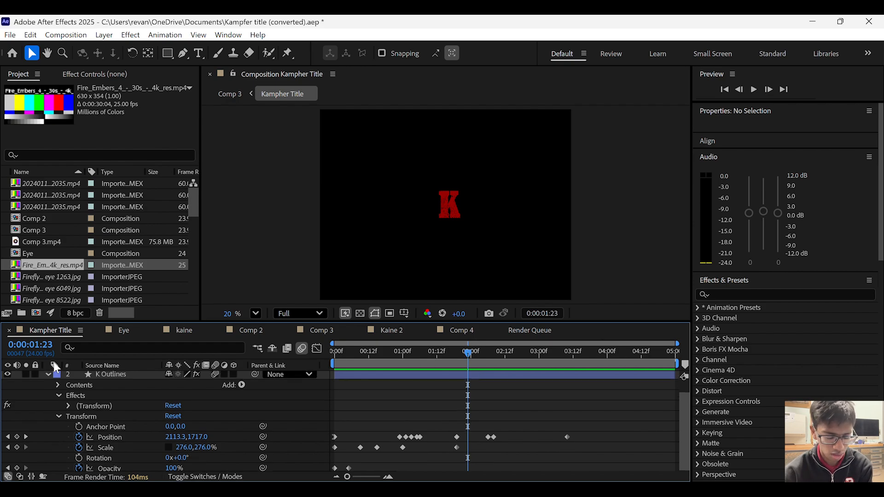
Step: Expand the A M P F E R Outlines layer, select it and scrub through its transform keyframes to inspect how the remaining letters are revealed
left_click(48, 376)
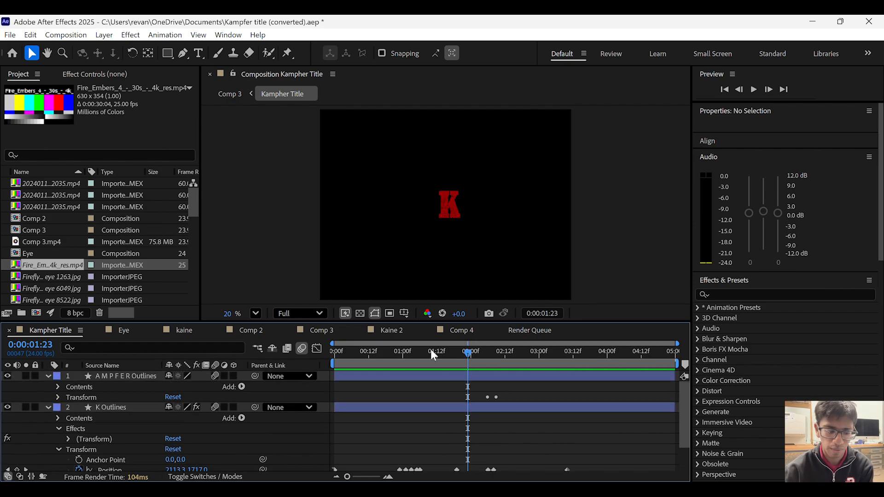
left_click_drag(468, 352, 505, 358)
left_click(133, 376)
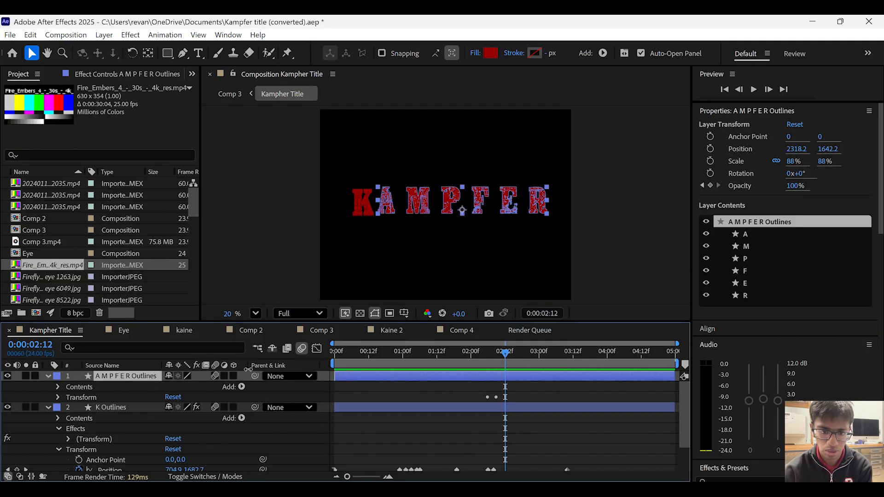
left_click_drag(435, 349, 512, 358)
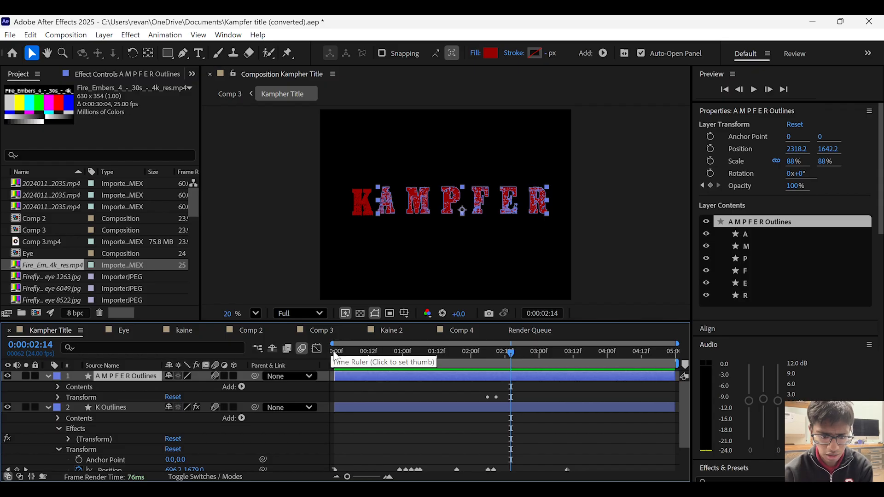
Step: Preview the Kampher Title animation from the first frame
left_click(333, 351)
key("space")
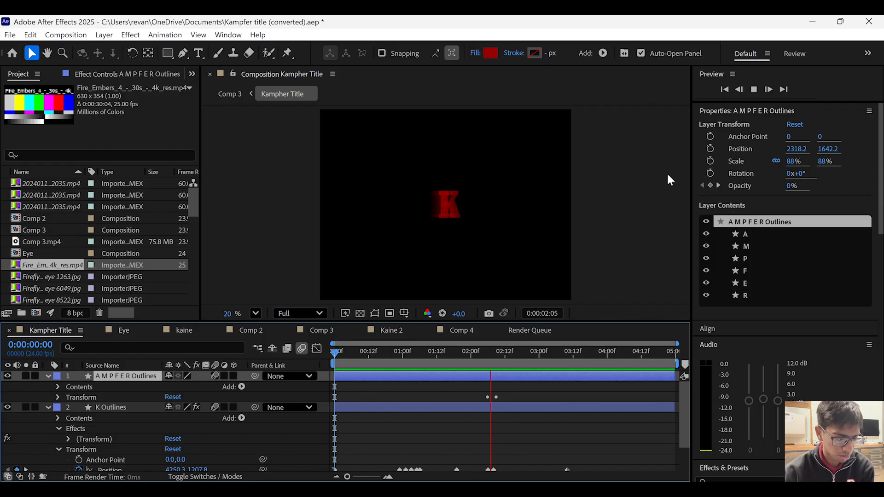
key("space")
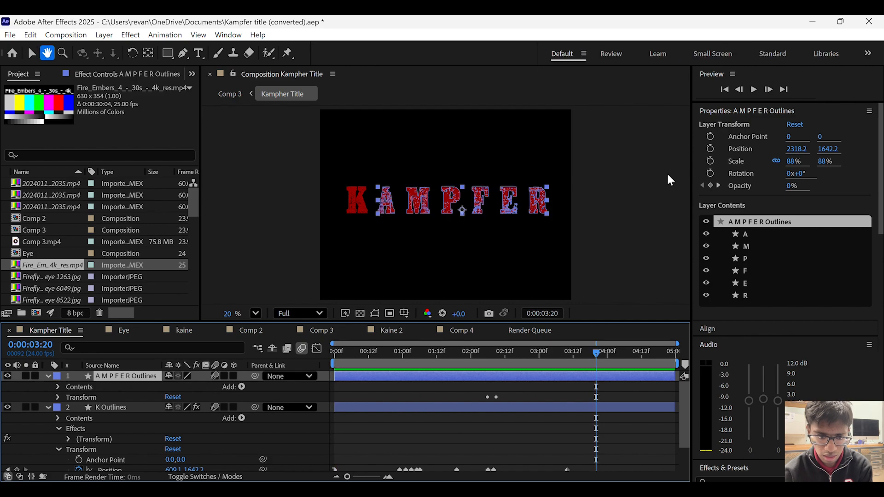
Step: Open the kaine composition and collapse the properties of its parallel and ambient light layers and the layer below them
left_click(193, 330)
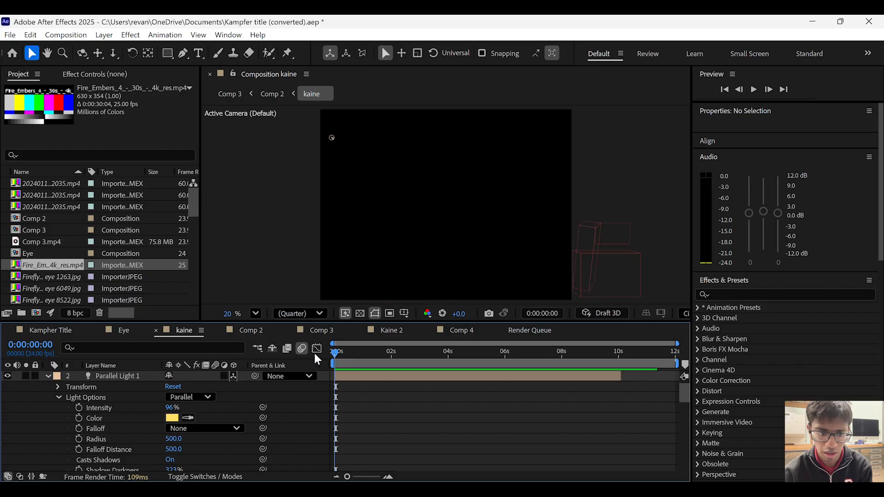
left_click(48, 376)
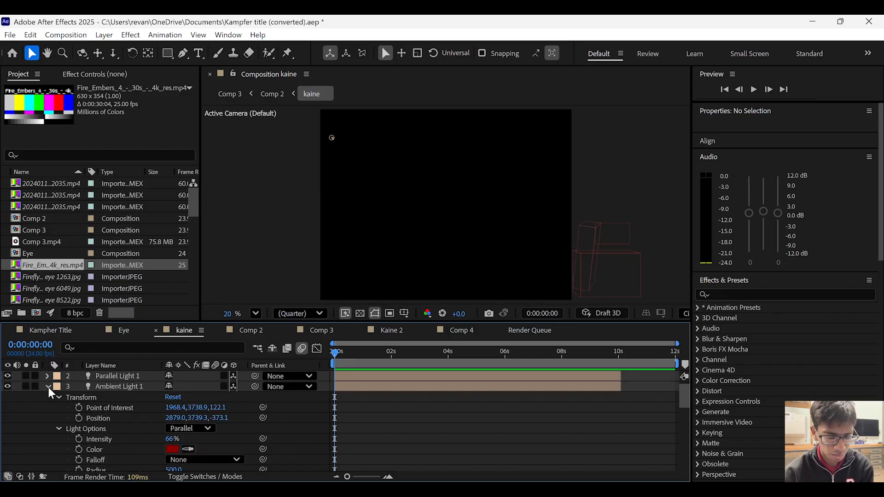
left_click(48, 387)
left_click(48, 397)
left_click(49, 409)
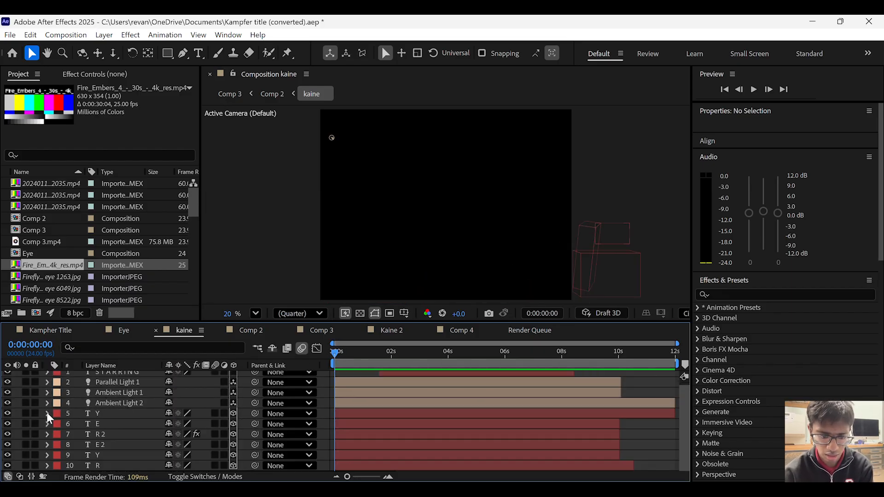
Step: Select the Parallel Light 1 layer and preview the kaine title animation from the start
left_click(138, 385)
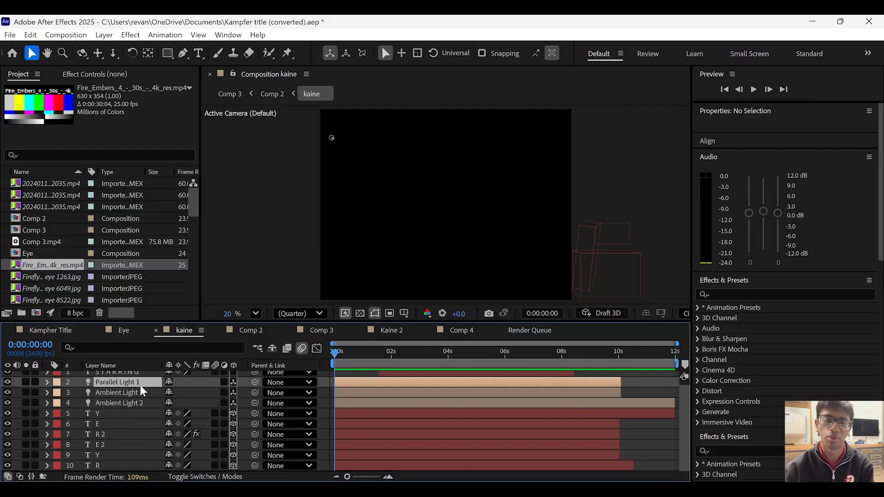
key("space")
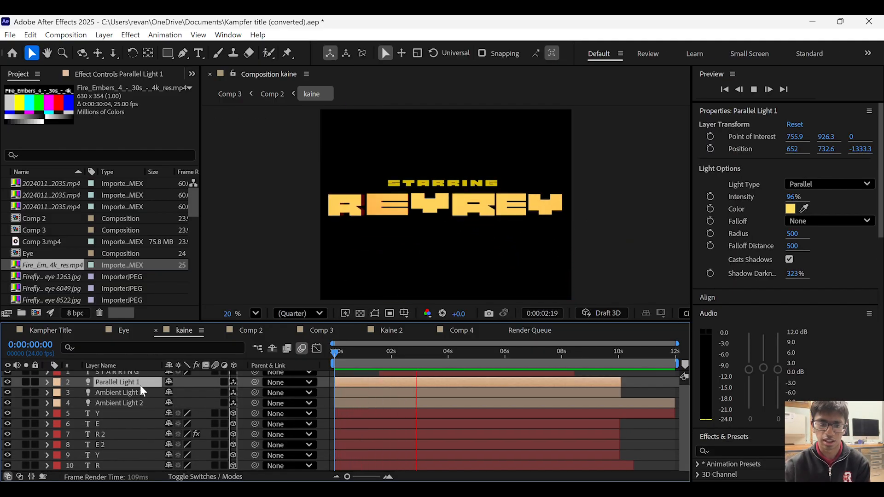
key("space")
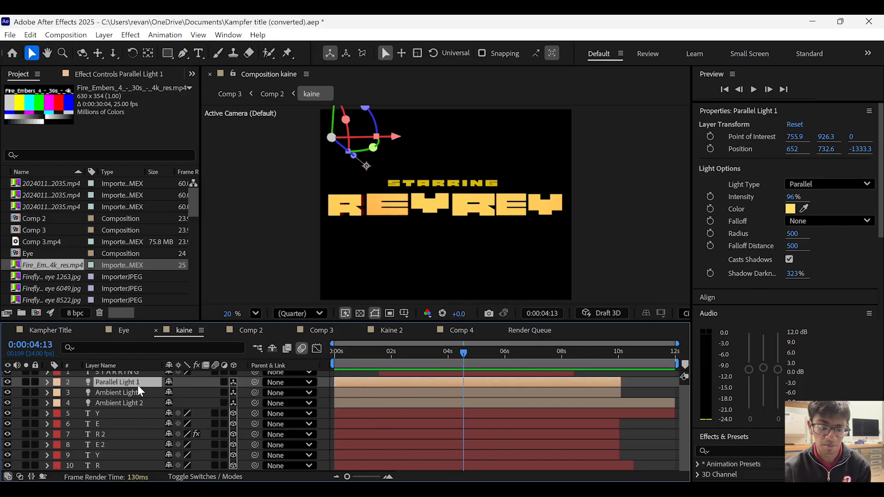
Step: Examine the position keyframes of Y text layer 5 against the title's fly-in, then collapse the layer
left_click(90, 415)
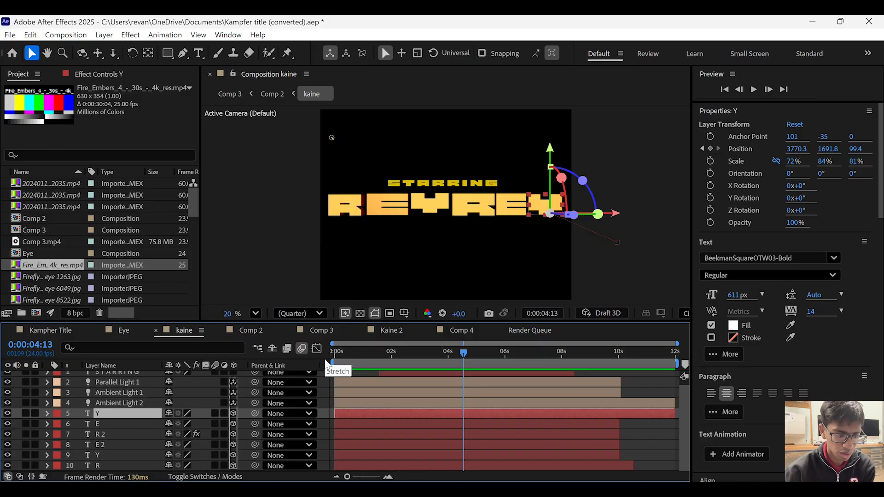
left_click(338, 355)
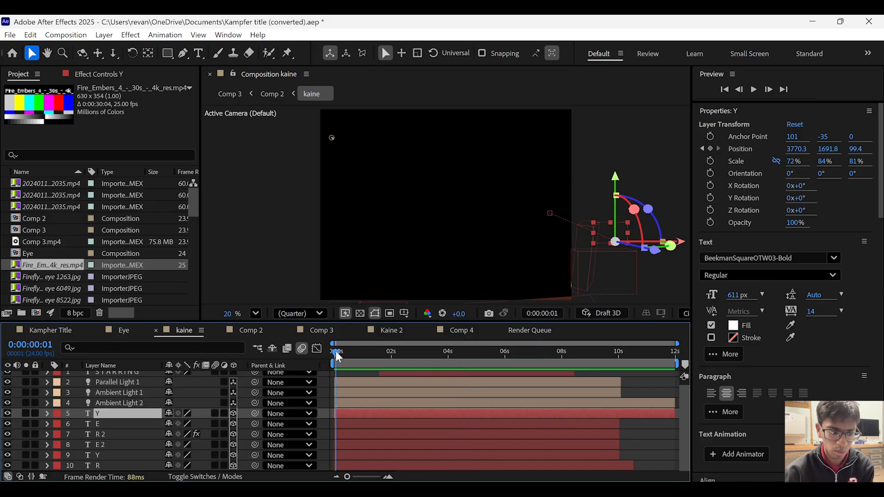
left_click_drag(338, 357, 416, 361)
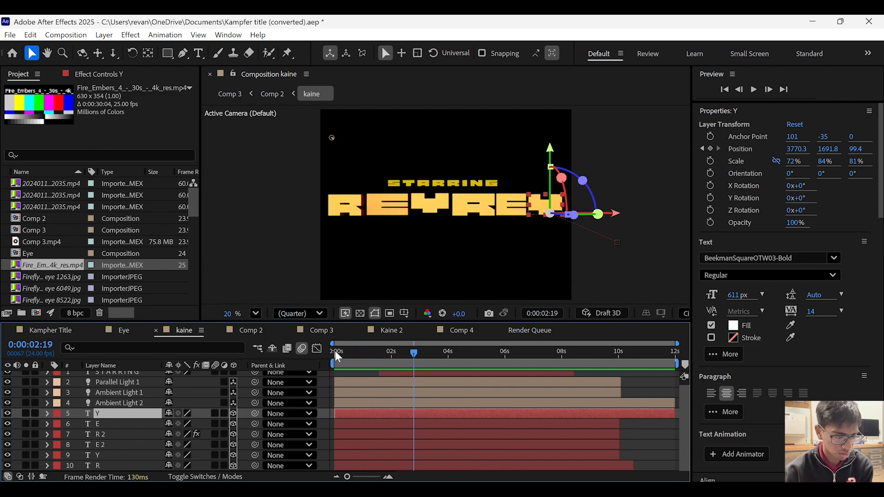
scroll(176, 418, "up", 1)
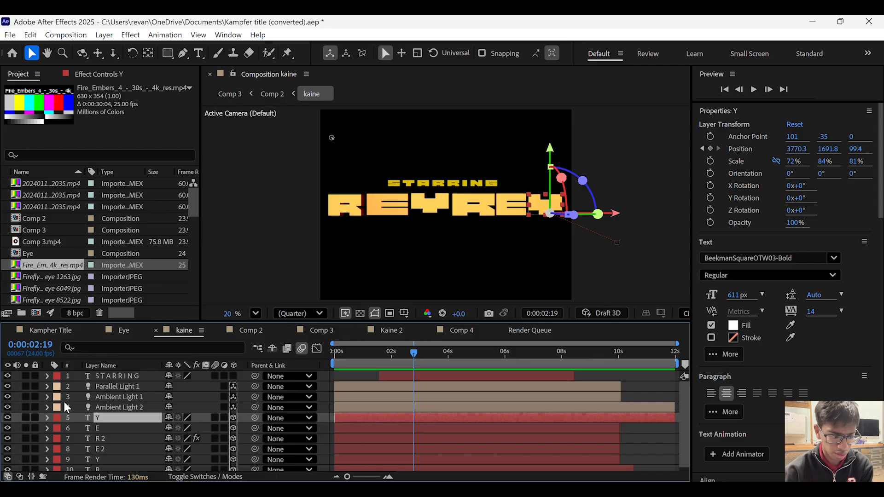
left_click(47, 418)
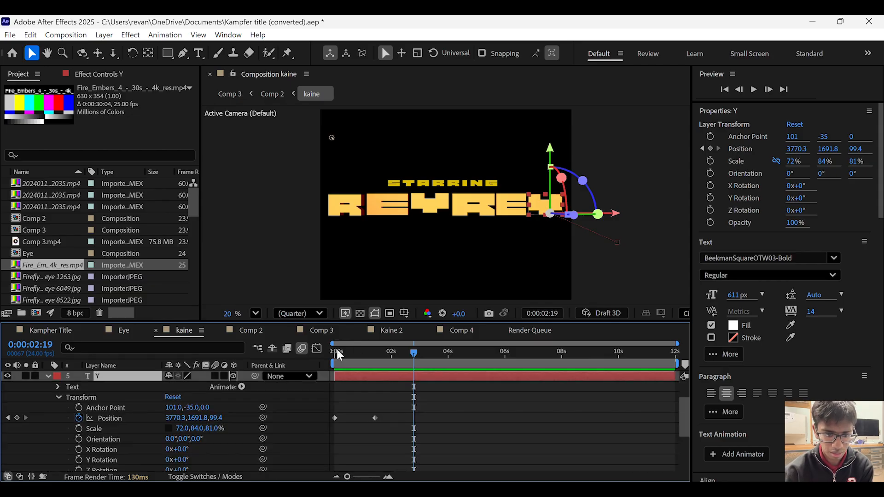
left_click_drag(338, 354, 264, 376)
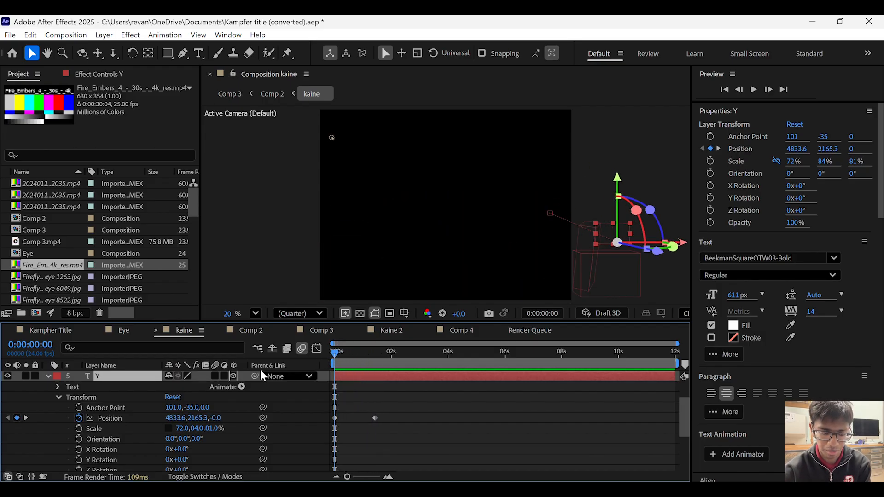
left_click(51, 378)
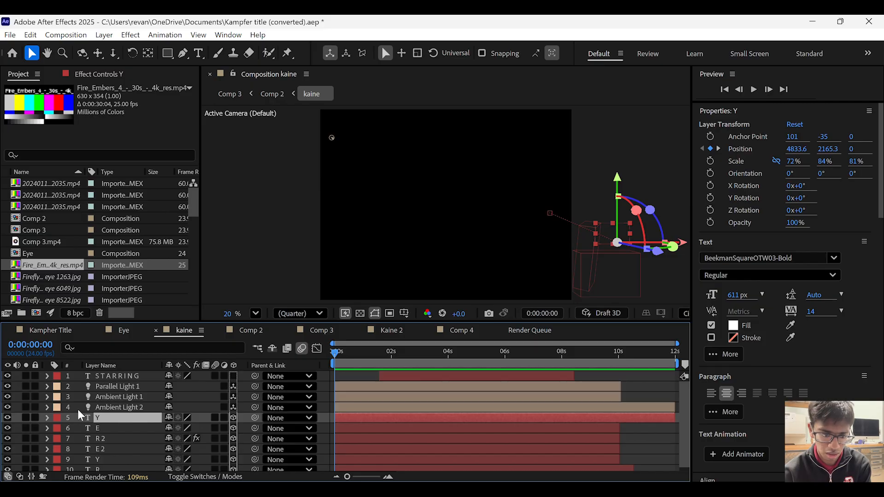
Step: Expand Ambient Light 1 and Ambient Light 2, review their light options and scrub the fly-in to inspect the lighting on the 3D letters
left_click(48, 408)
left_click(49, 398)
scroll(53, 400, "down", 5)
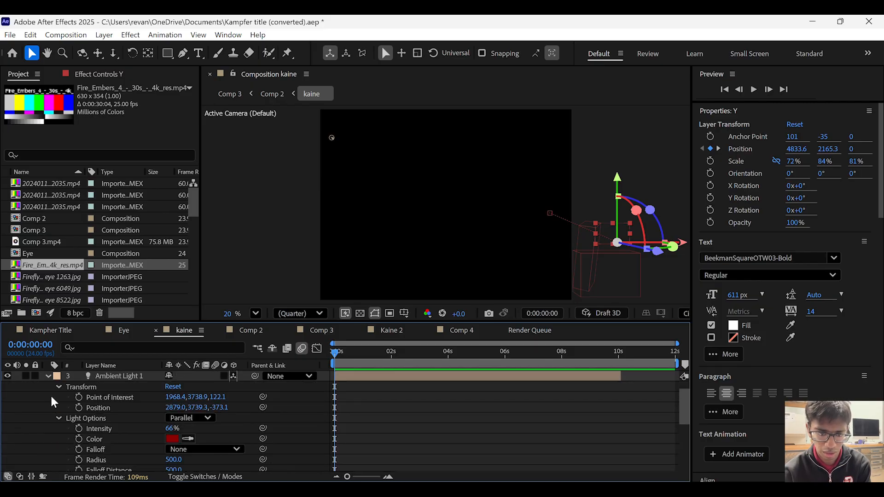
scroll(64, 406, "up", 1)
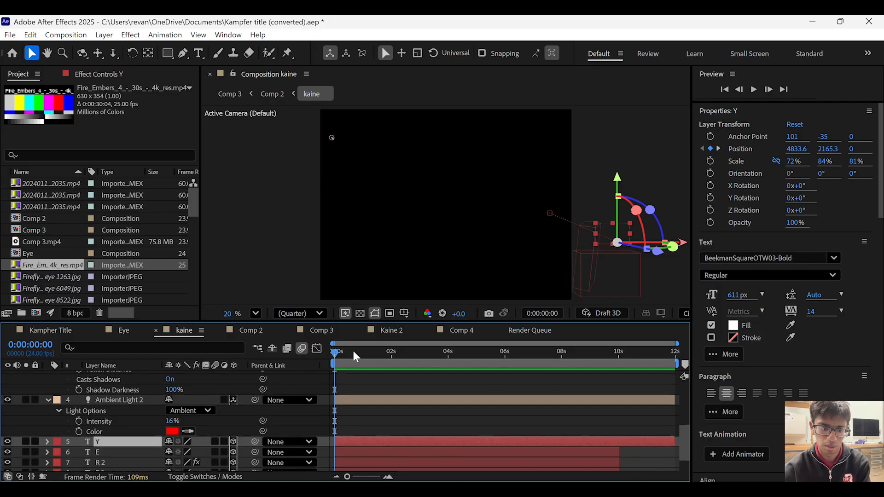
mouse_move(355, 355)
left_mouse_down()
mouse_move(381, 354)
mouse_move(360, 353)
left_mouse_up()
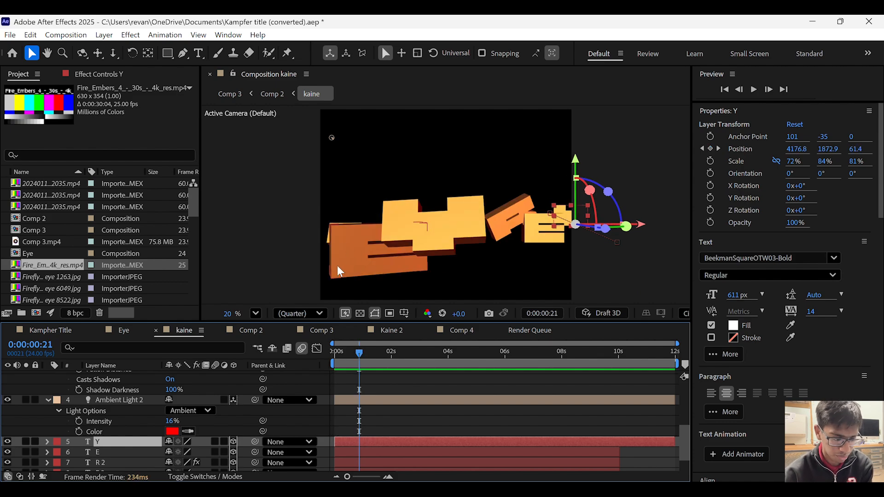
mouse_move(363, 357)
left_mouse_down()
mouse_move(378, 355)
mouse_move(352, 355)
left_mouse_up()
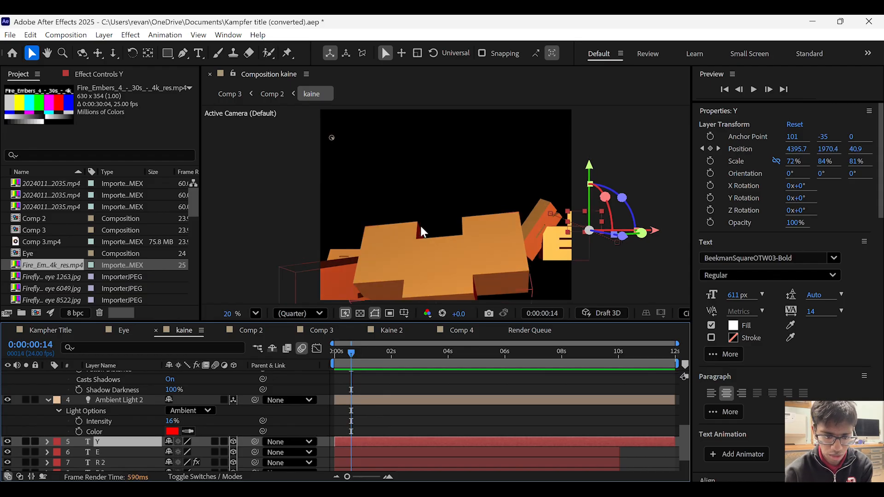
Step: Expand Parallel Light 1 to review its light options, then play and scrub the title animation to about seven seconds
scroll(283, 424, "up", 5)
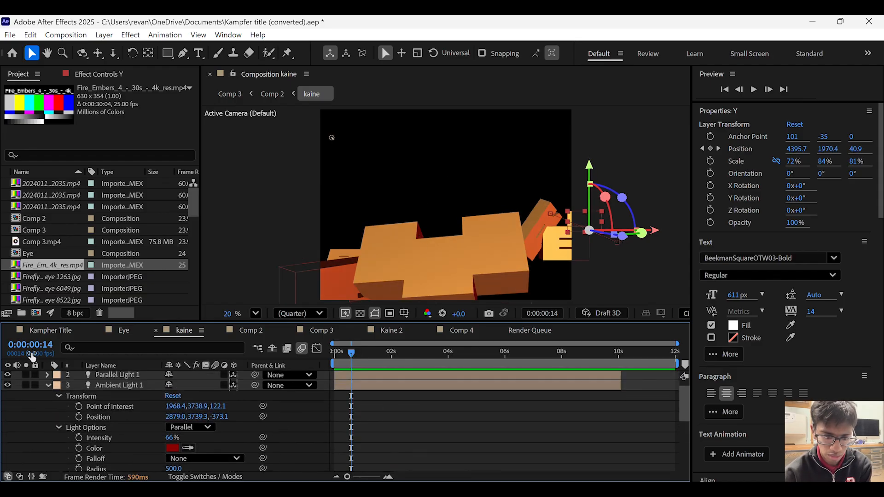
left_click(47, 375)
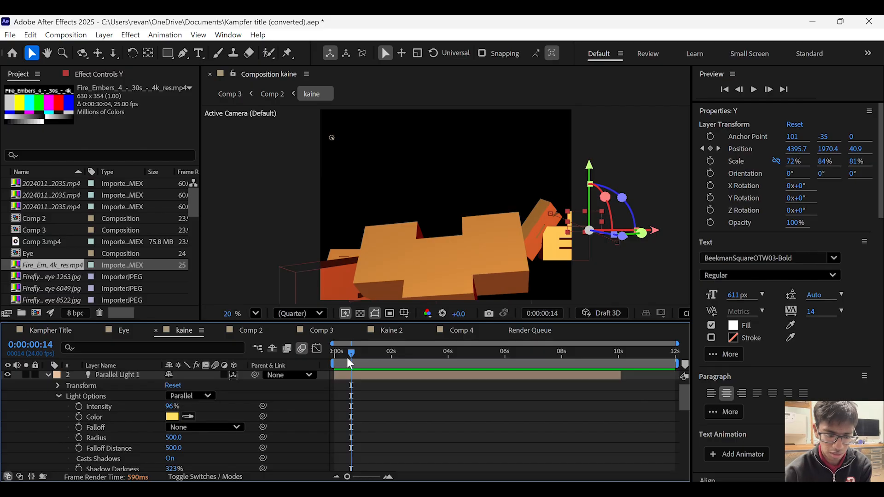
key("space")
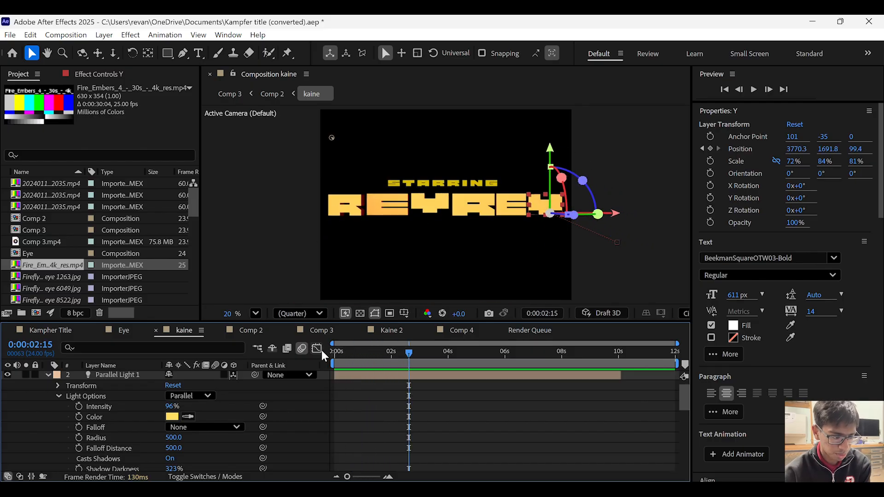
left_click_drag(333, 354, 543, 371)
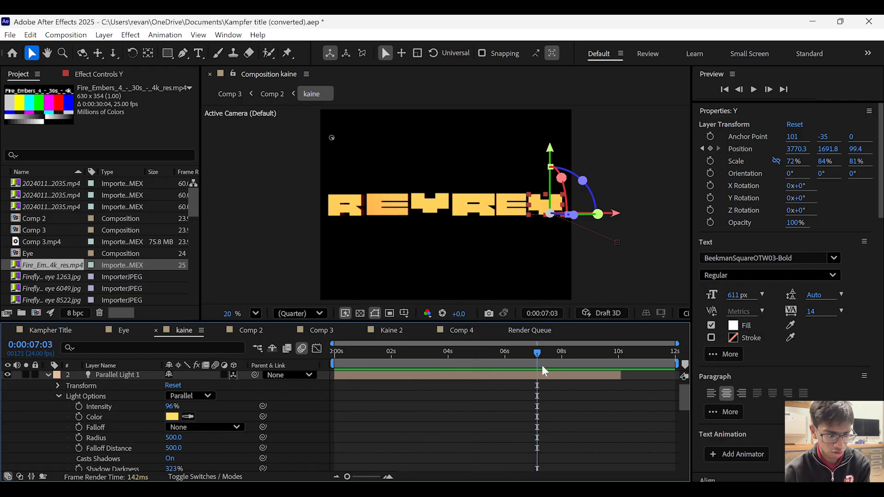
scroll(337, 366, "up", 1)
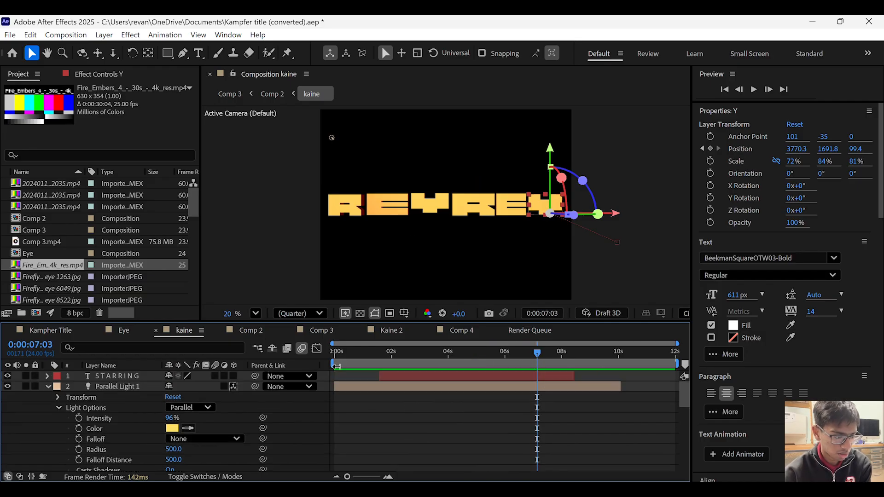
Step: Scrub the kaine title to 0:00:04:19, and open the rendered Comp 2_1 video from Downloads in Media Player, pausing it near the start
left_click_drag(333, 354, 472, 358)
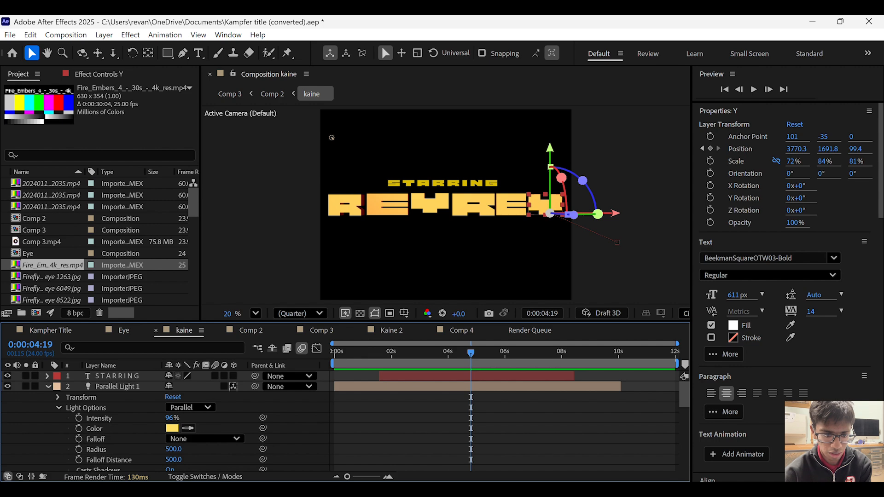
left_click(420, 489)
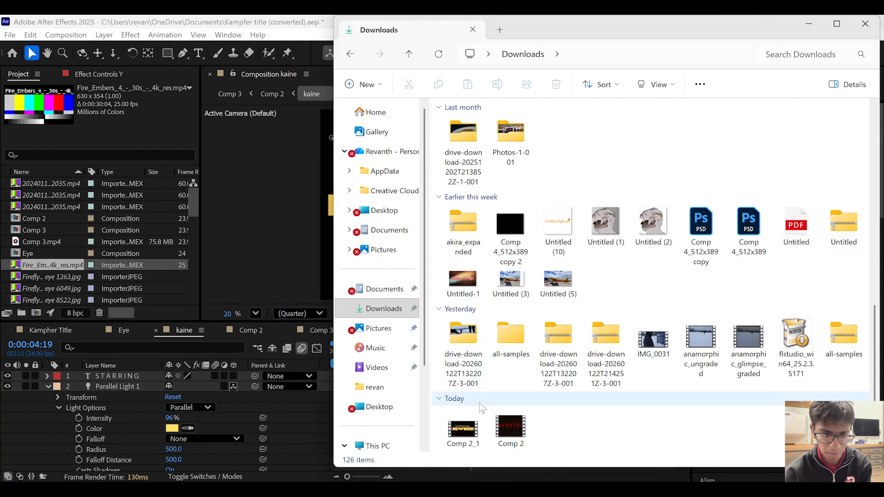
double_click(462, 429)
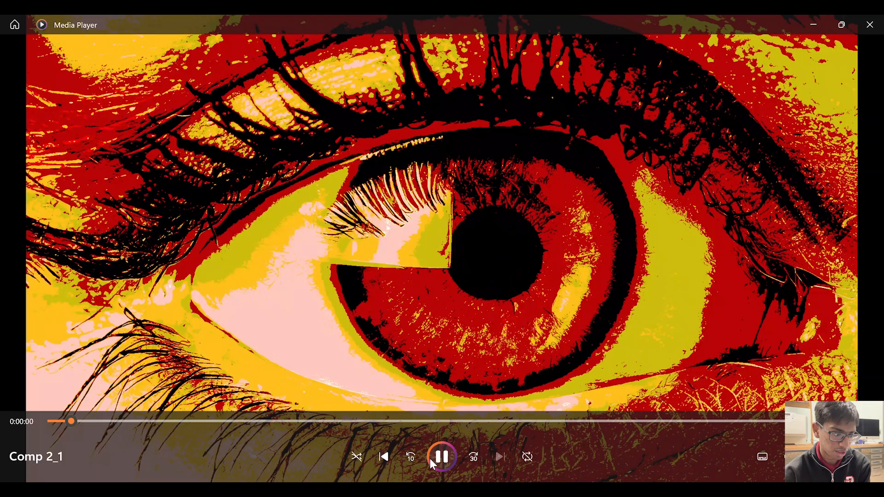
left_click(435, 458)
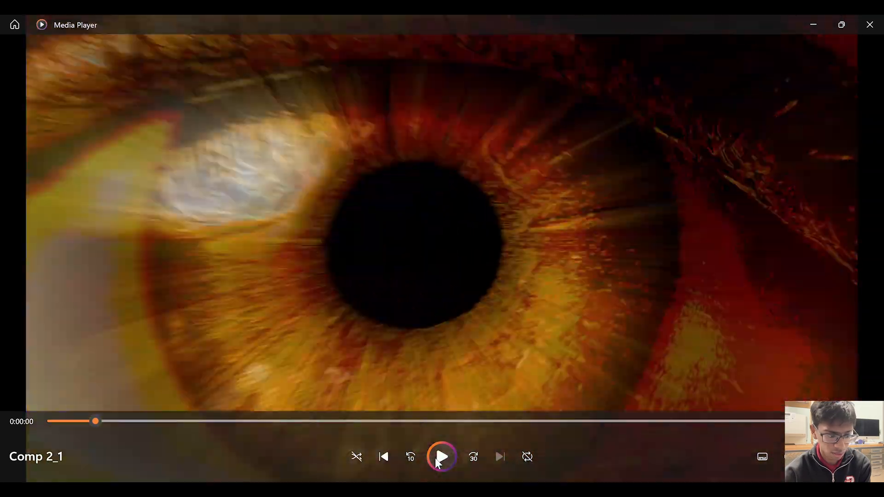
Step: Scrub through the opening of the rendered video to examine the fast sequence of stylized eye images
left_click_drag(94, 419, 58, 414)
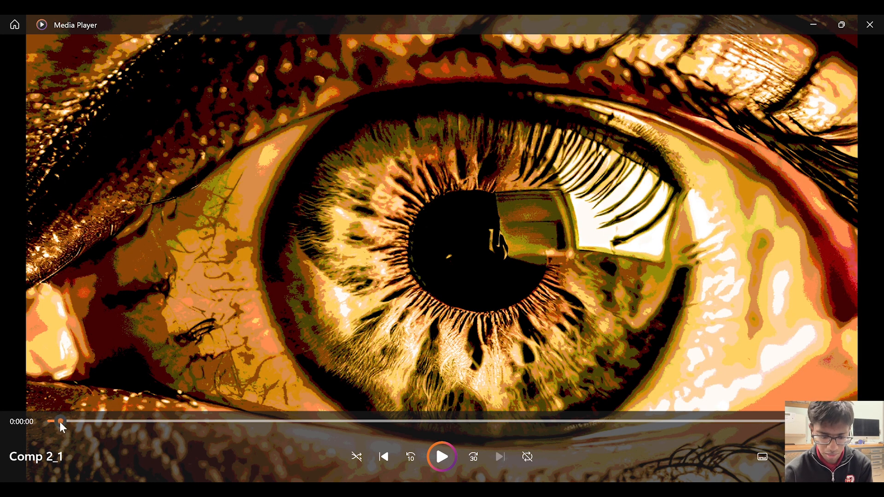
left_click_drag(59, 422, 59, 422)
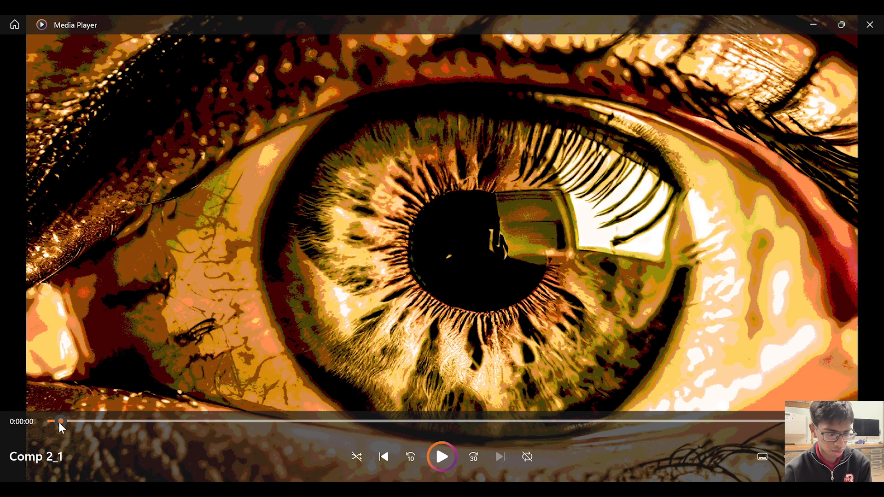
left_click_drag(60, 422, 67, 422)
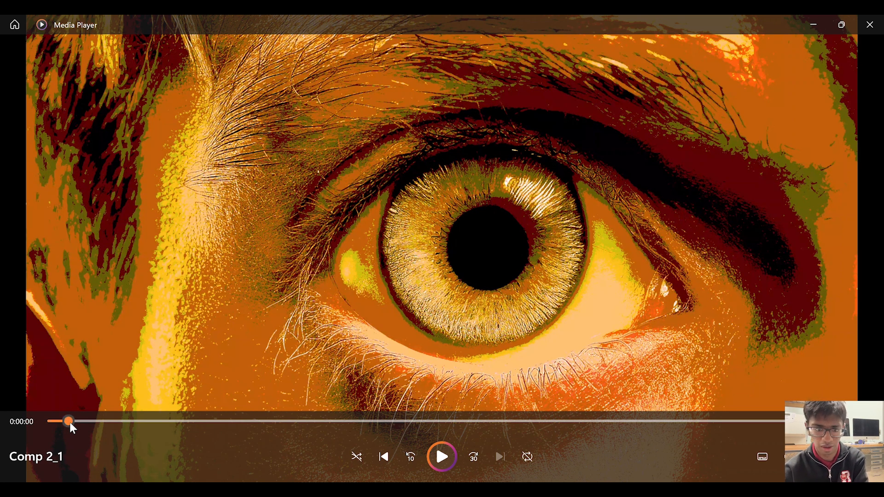
left_click_drag(70, 422, 79, 421)
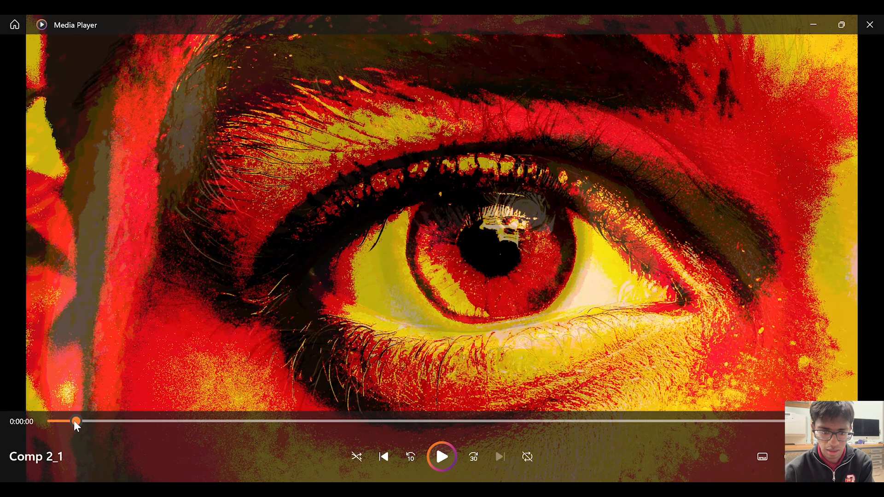
mouse_move(77, 421)
left_mouse_down()
mouse_move(105, 422)
mouse_move(37, 428)
mouse_move(77, 425)
left_mouse_up()
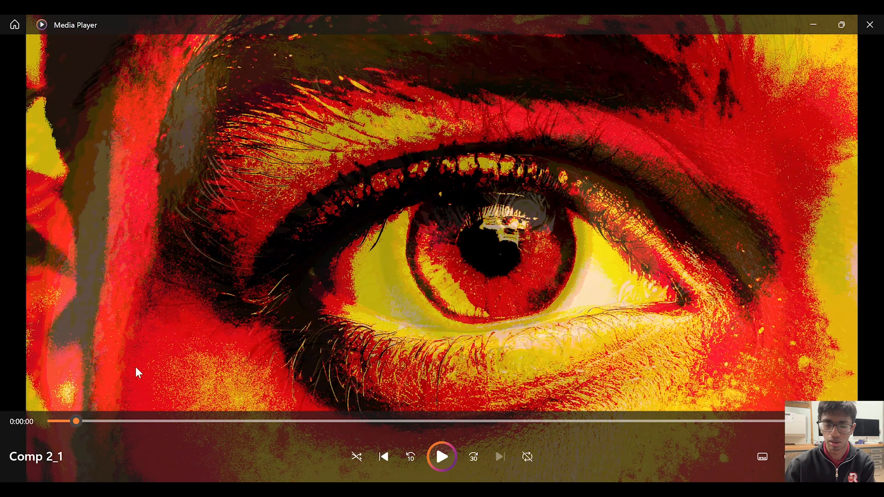
left_click_drag(77, 425, 108, 422)
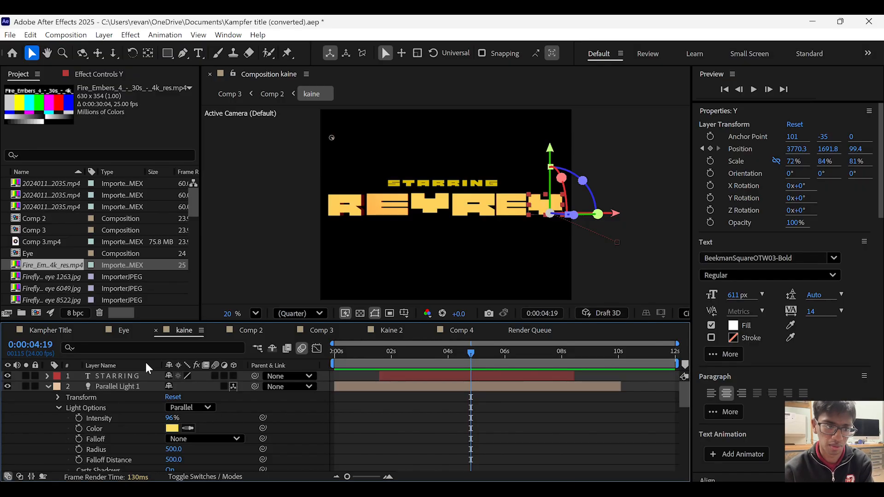
Step: Switch to After Effects, open the Eye composition at its first frame, and examine its image layers and the effects on layer 12
left_click(123, 330)
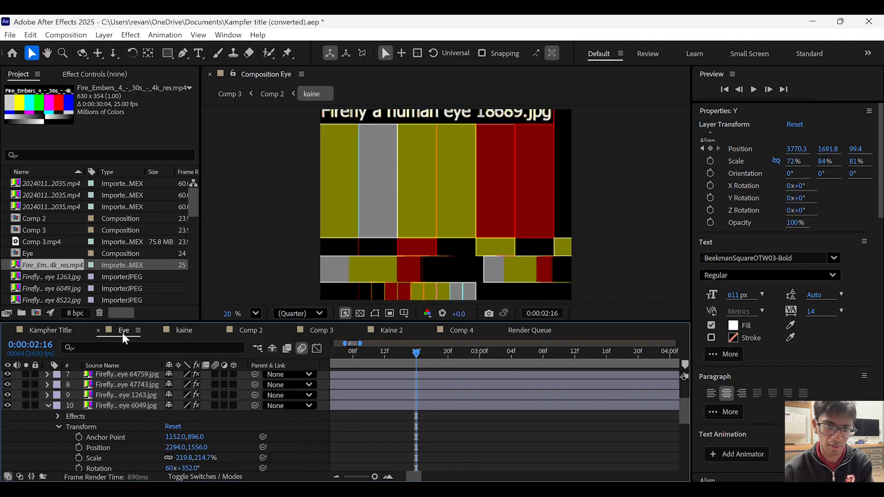
scroll(209, 382, "up", 3)
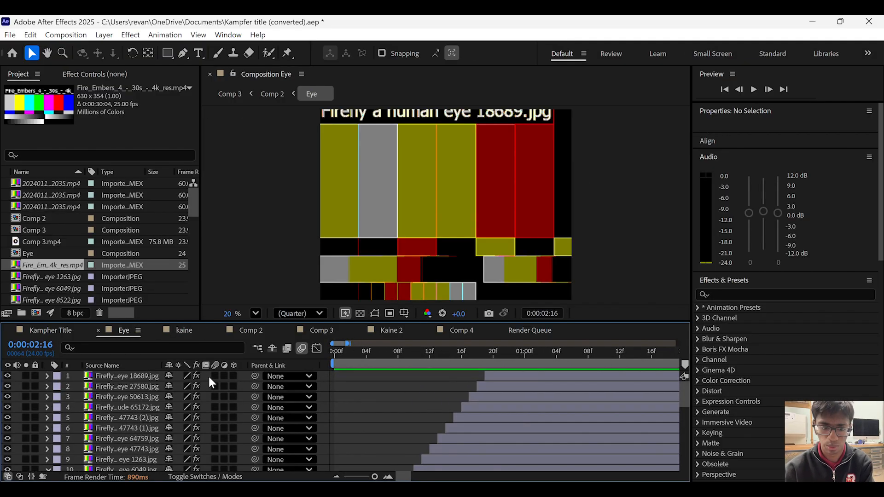
mouse_move(335, 352)
left_mouse_down()
mouse_move(355, 354)
mouse_move(330, 356)
left_mouse_up()
scroll(356, 408, "down", 5)
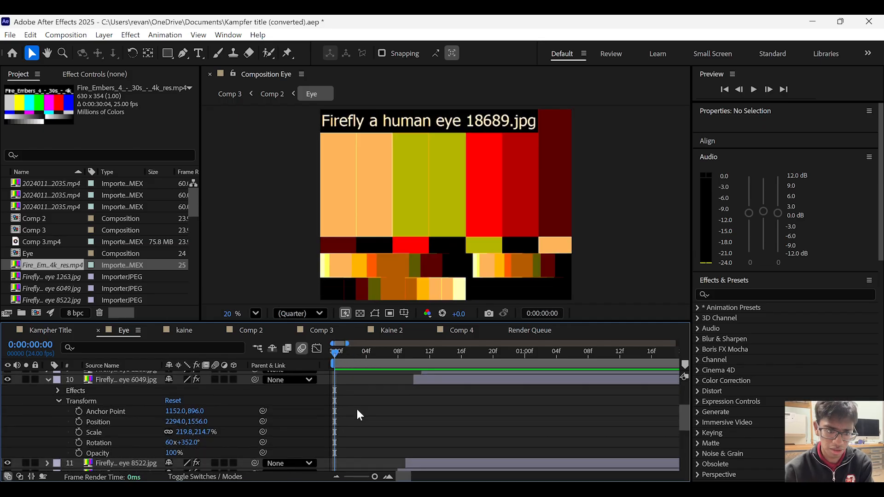
scroll(356, 408, "up", 3)
scroll(358, 409, "down", 5)
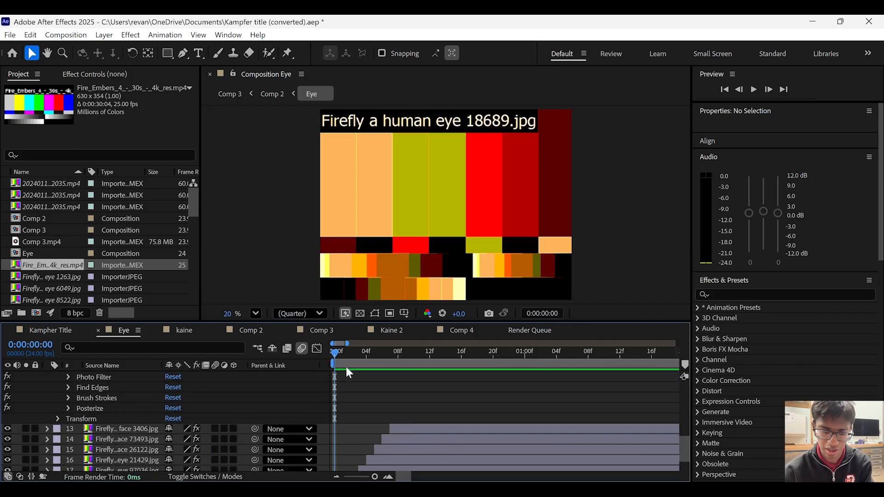
scroll(247, 425, "up", 15)
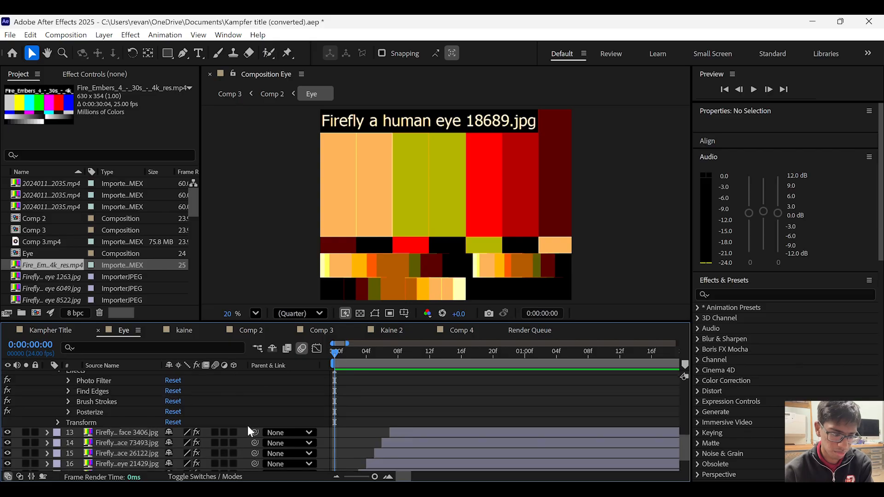
scroll(247, 425, "down", 3)
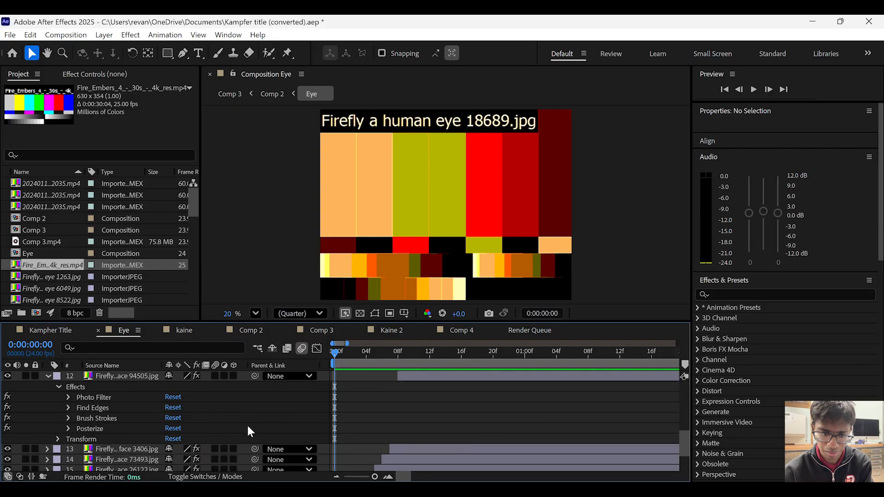
scroll(247, 426, "up", 3)
scroll(247, 426, "down", 3)
scroll(247, 425, "up", 3)
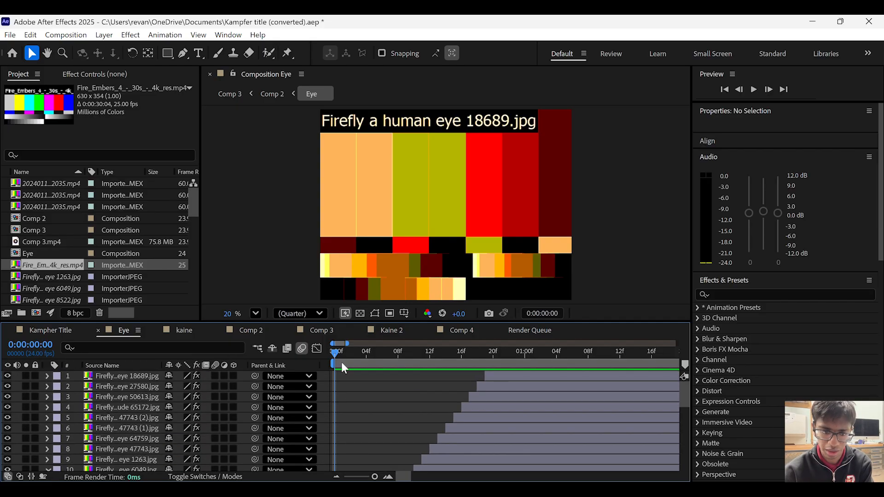
Step: Scrub the Eye composition from its first frame to frame 10 to inspect how the image layers' start points are staggered
mouse_move(341, 353)
left_mouse_down()
mouse_move(349, 352)
mouse_move(339, 353)
left_mouse_up()
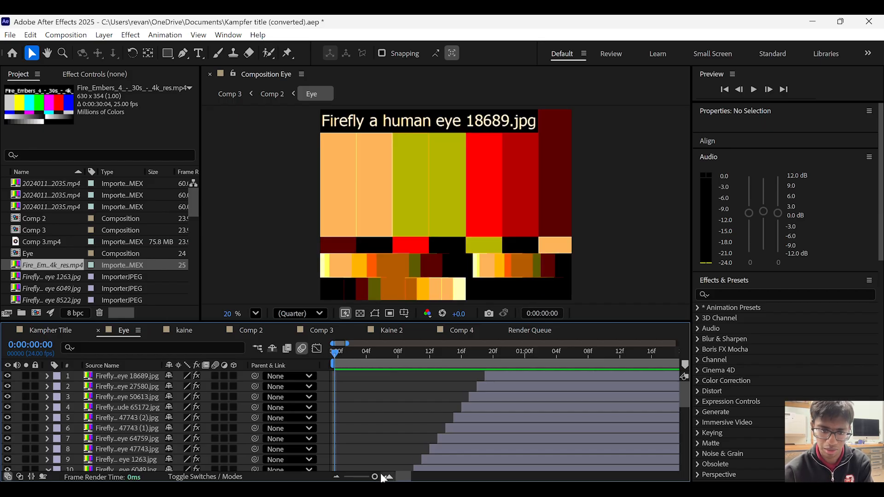
mouse_move(375, 477)
left_mouse_down()
mouse_move(347, 477)
mouse_move(374, 477)
left_mouse_up()
scroll(350, 461, "down", 5)
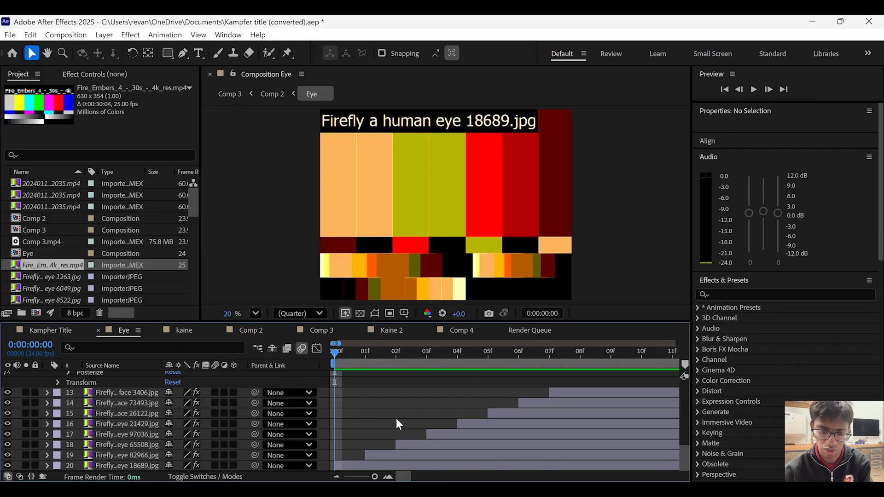
left_click_drag(335, 358, 637, 369)
scroll(611, 378, "up", 5)
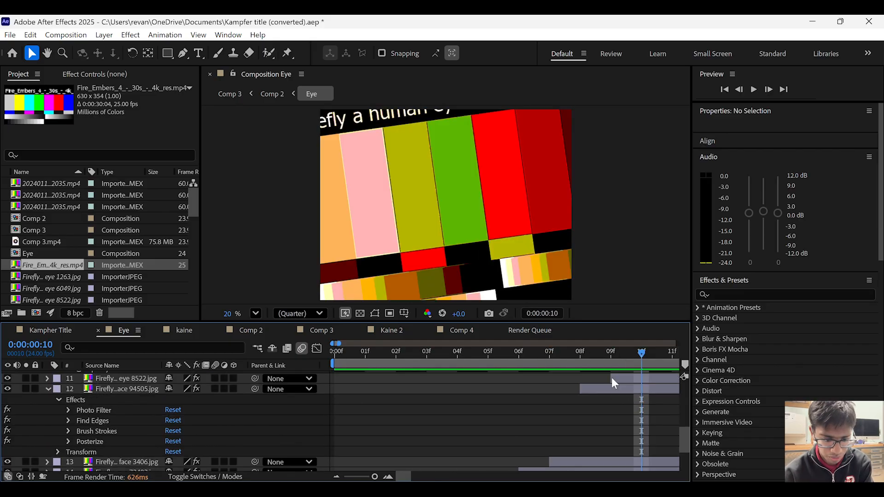
Step: Review the Eye image layers along the rest of the timeline and return the playhead to the first frame
scroll(611, 378, "right", 4)
scroll(611, 377, "left", 4)
scroll(612, 377, "down", 3)
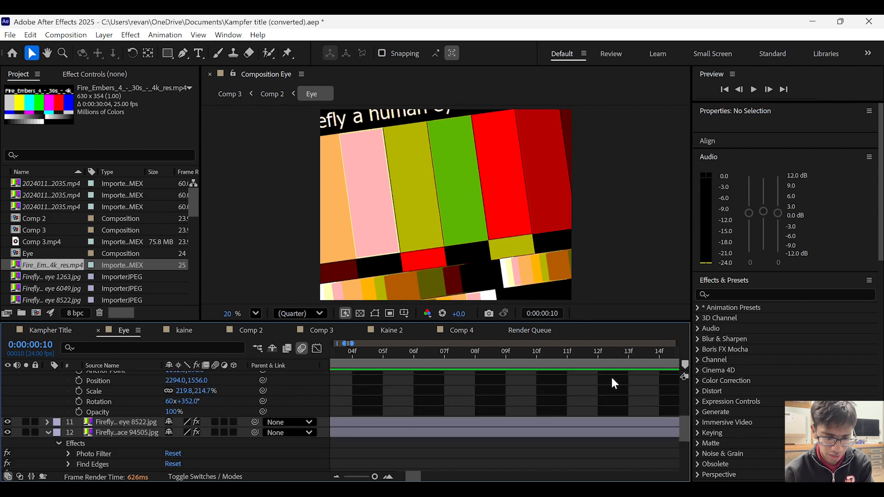
scroll(612, 378, "up", 10)
scroll(612, 377, "right", 2)
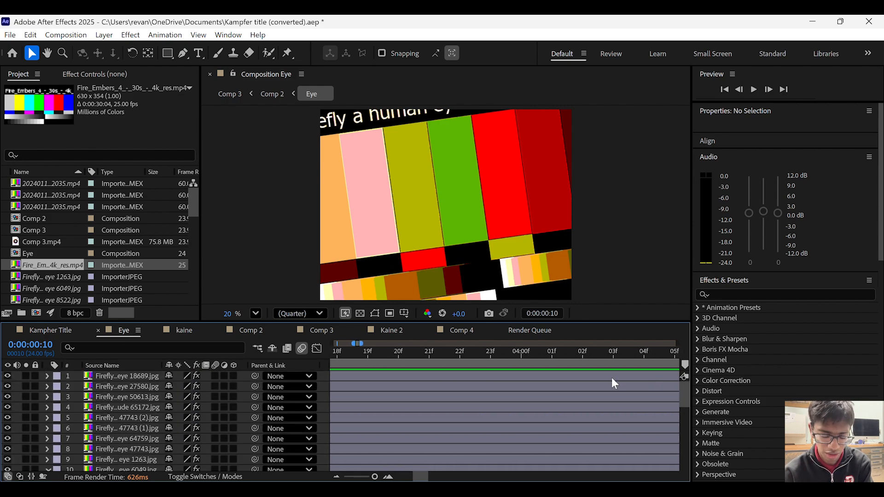
scroll(612, 383, "right", 4)
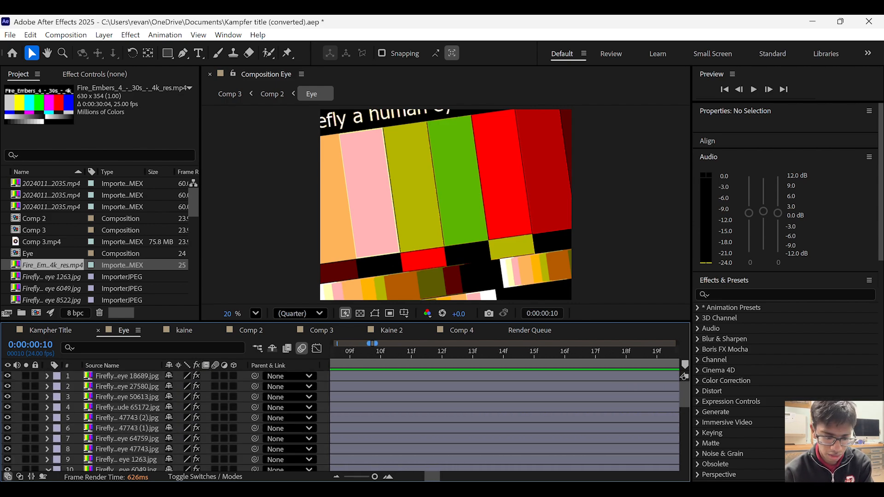
mouse_move(375, 477)
left_mouse_down()
mouse_move(361, 474)
mouse_move(380, 479)
left_mouse_up()
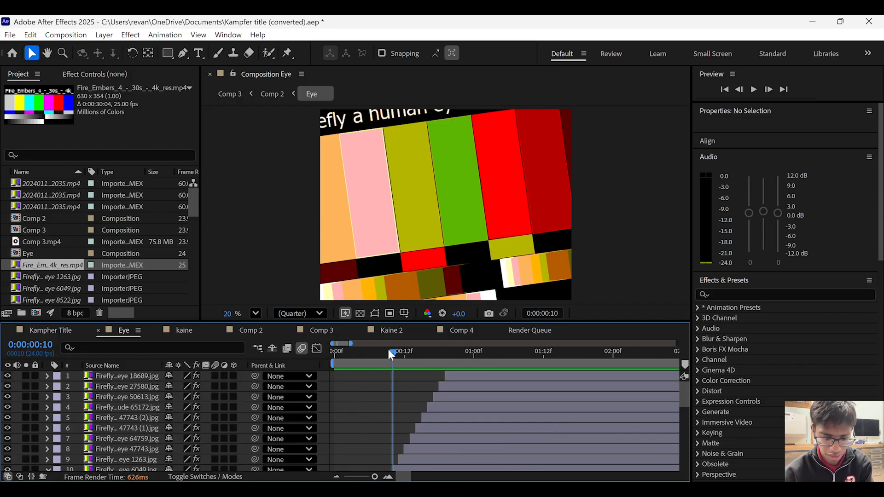
left_click_drag(390, 353, 311, 362)
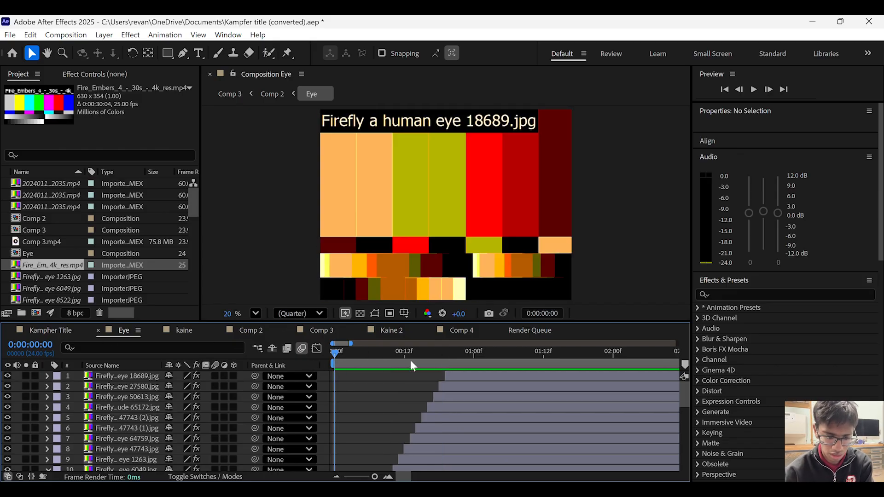
Step: Look at the Comp 4 title, and open Comp 2 with its playhead moved to the first frame
left_click(458, 330)
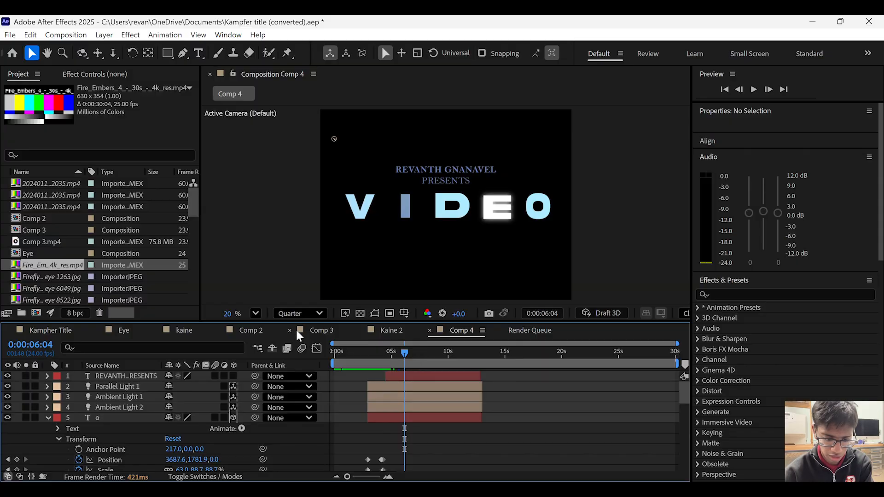
left_click(245, 327)
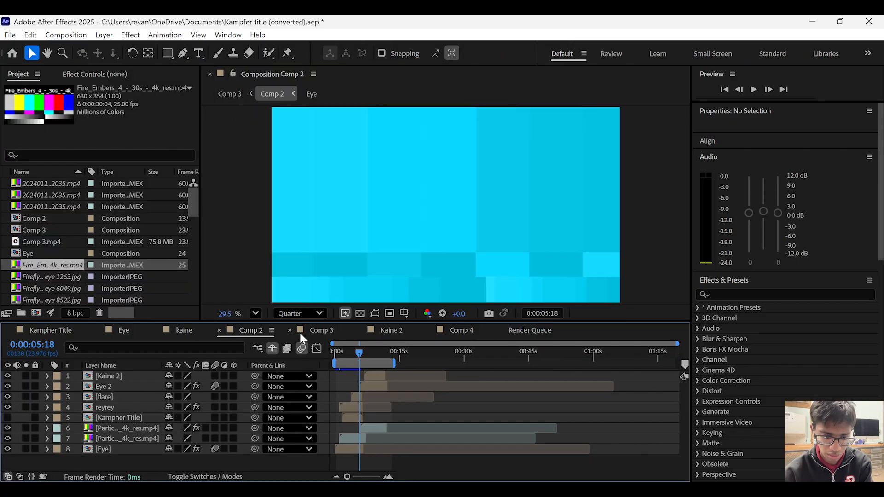
left_click_drag(361, 355, 322, 352)
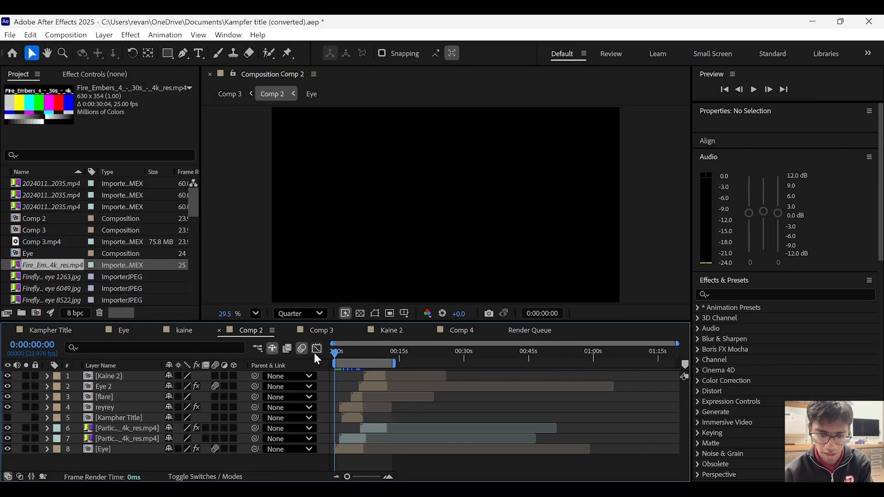
Step: Open the Kaine 2 composition and scrub its opening frames from the start to inspect the fly-in of the 3D VIDEO letters
left_click(392, 330)
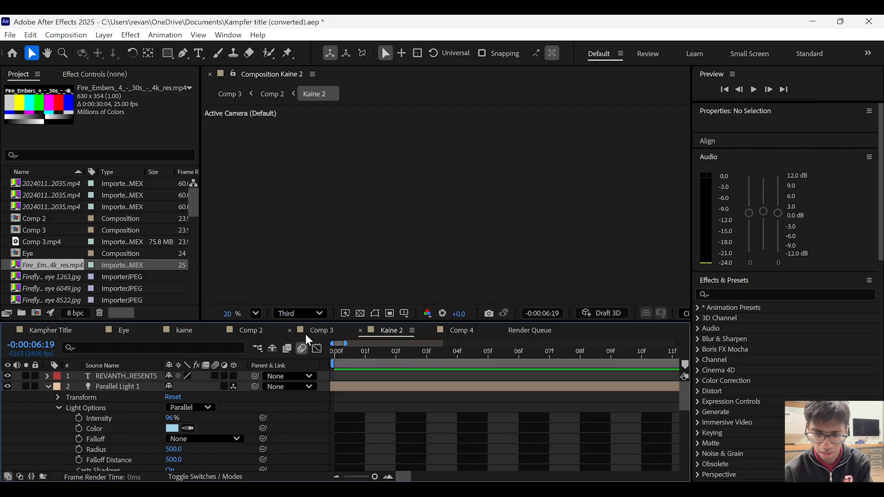
left_click(336, 353)
mouse_move(337, 354)
left_mouse_down()
mouse_move(374, 355)
mouse_move(342, 354)
left_mouse_up()
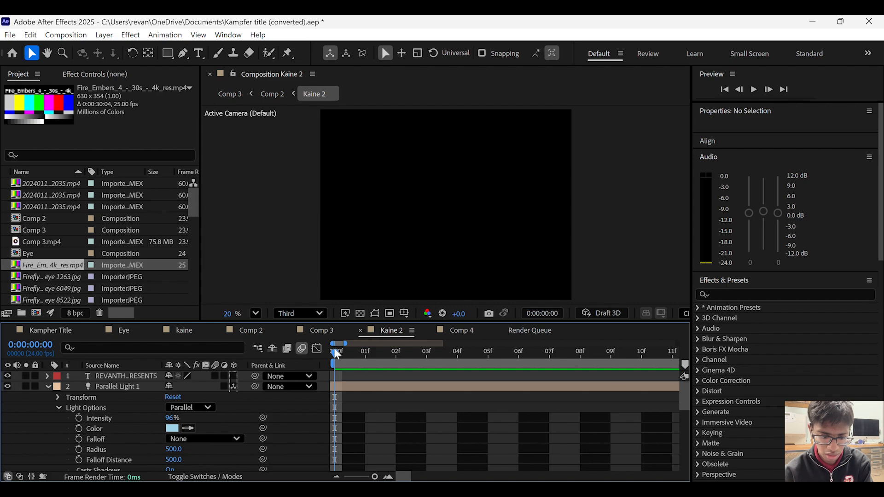
left_click_drag(336, 354, 686, 369)
scroll(618, 378, "right", 1)
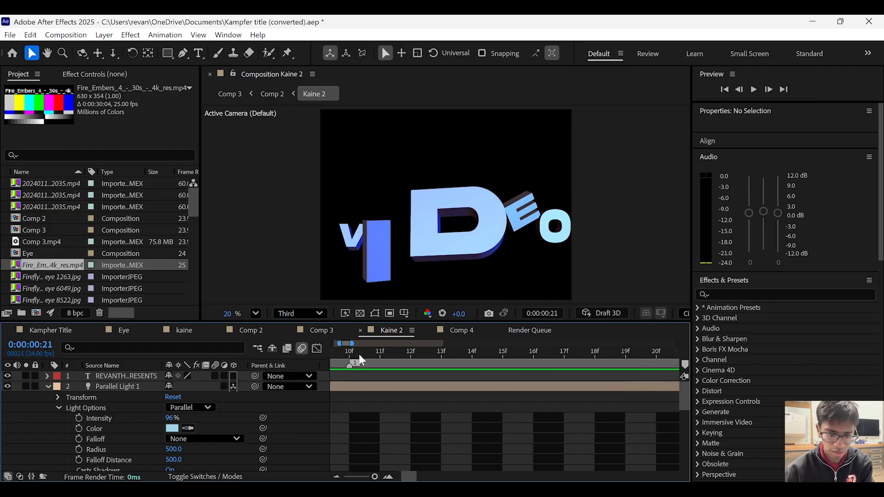
scroll(365, 353, "left", 6)
left_click_drag(330, 358, 549, 358)
left_click_drag(480, 372, 566, 345)
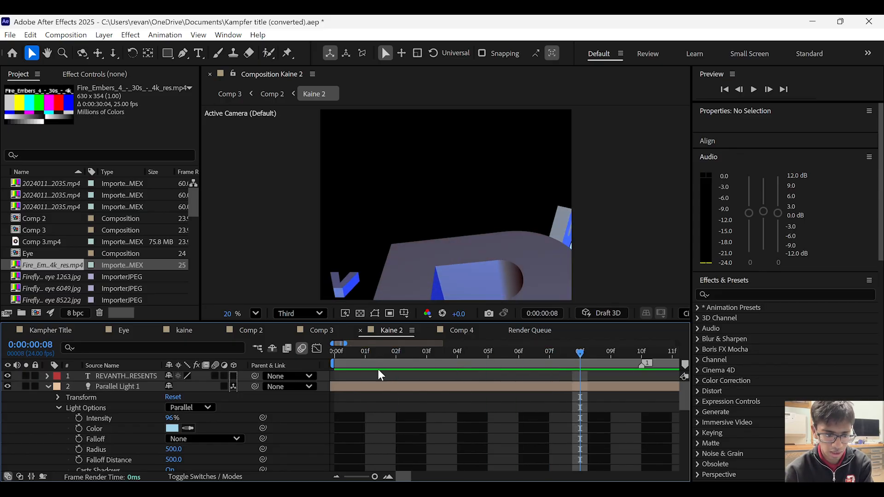
left_click_drag(349, 353, 617, 387)
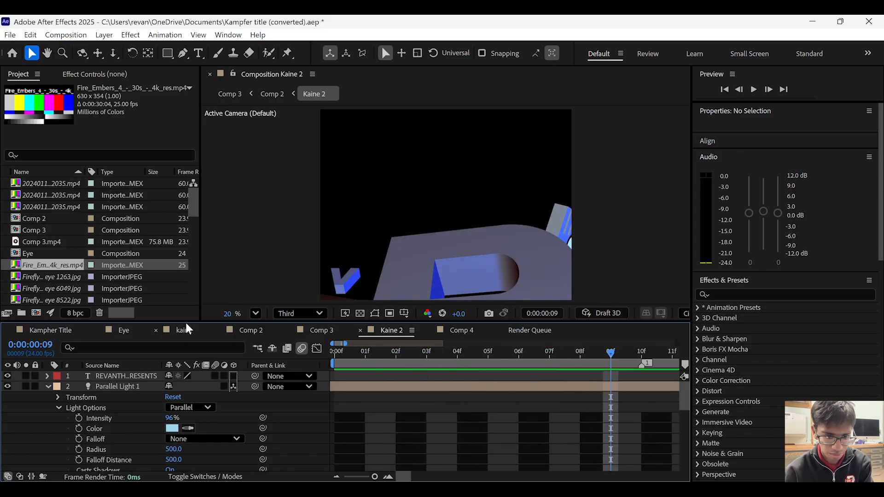
Step: Check the layer stack in Comp 2, and reopen the Eye composition to scrub its timeline
left_click(252, 330)
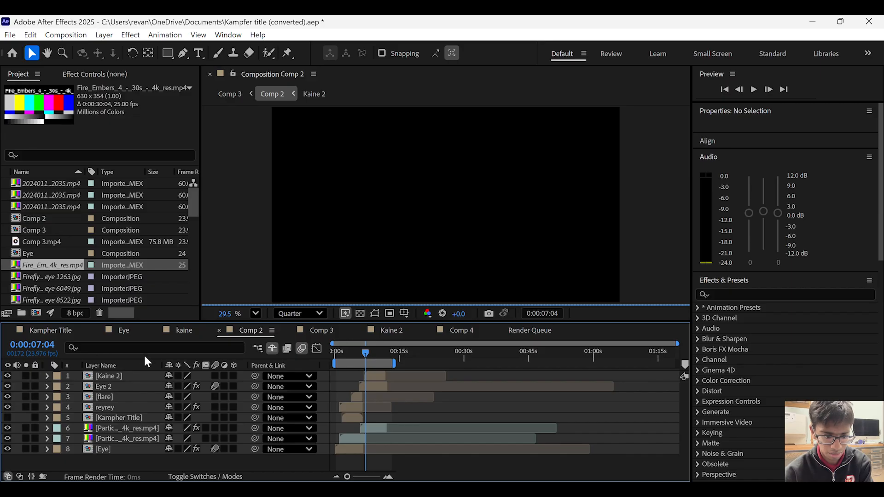
left_click(121, 329)
left_click_drag(411, 350, 445, 367)
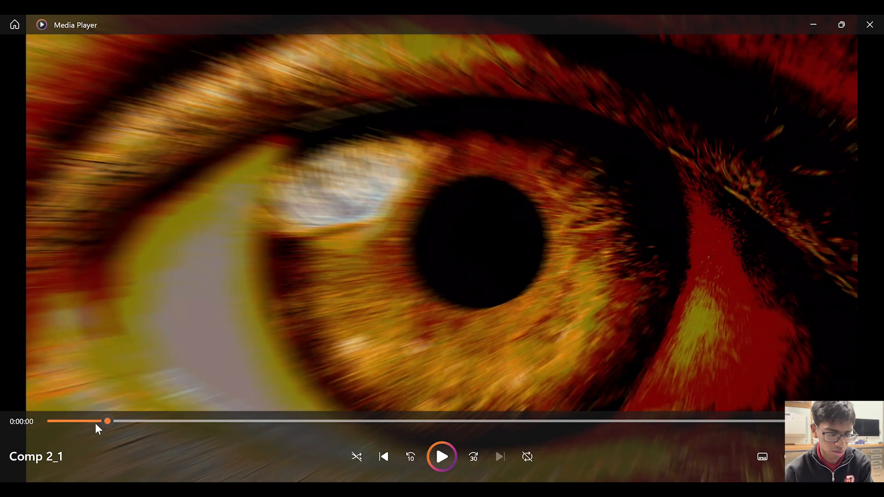
Step: Scrub the rendered Comp 2_1 video to the blue eye shot at 0:00:06, and switch back to After Effects
left_click_drag(96, 424, 428, 412)
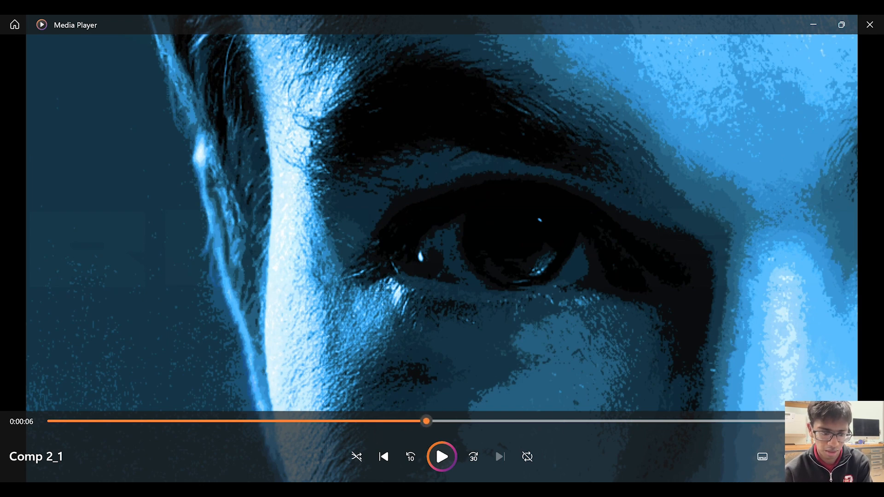
mouse_move(609, 488)
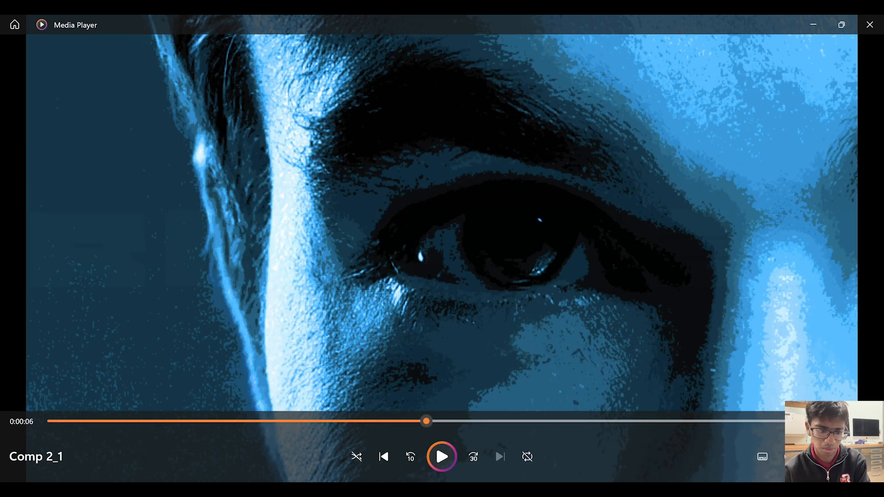
left_click(608, 488)
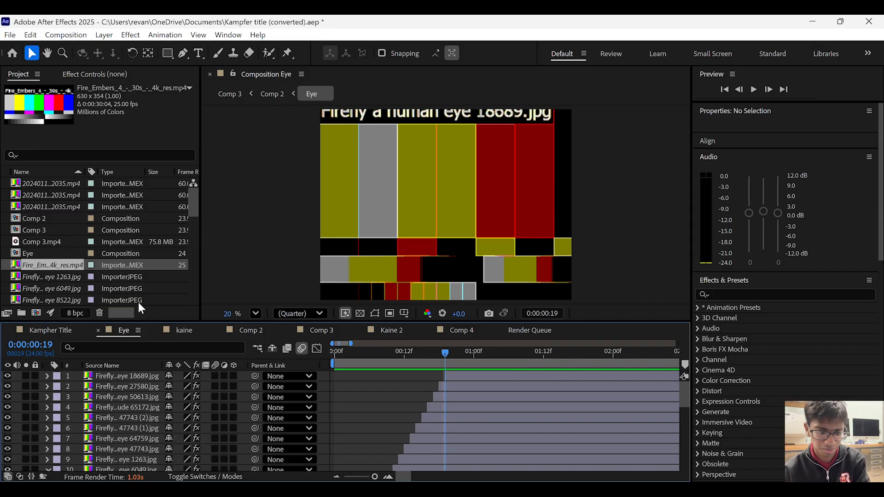
Step: Reopen Comp 2 and move its playhead back to the STARRING REYREY title at 0:00:05:06
left_click(181, 332)
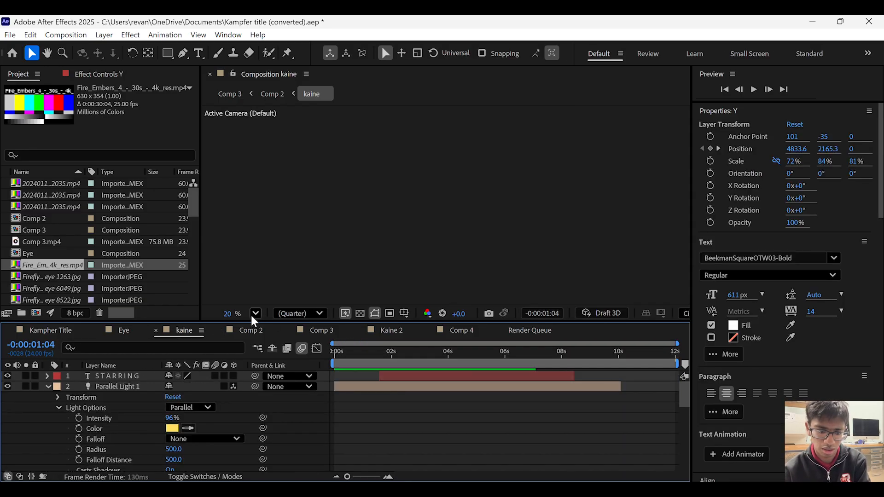
left_click(249, 341)
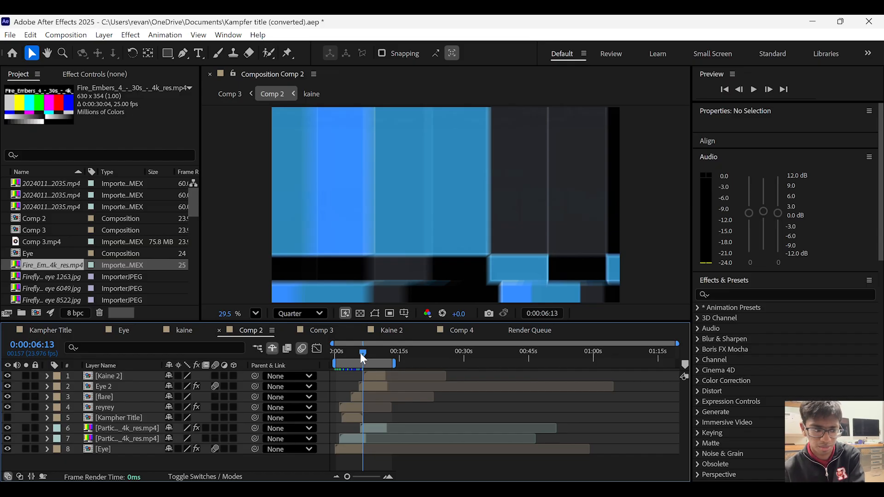
mouse_move(362, 354)
left_mouse_down()
mouse_move(327, 359)
mouse_move(358, 360)
left_mouse_up()
Step: Expand the flare layer's transform properties to inspect its Scale and Opacity keyframes, and return the playhead to the first frame
left_click(362, 398)
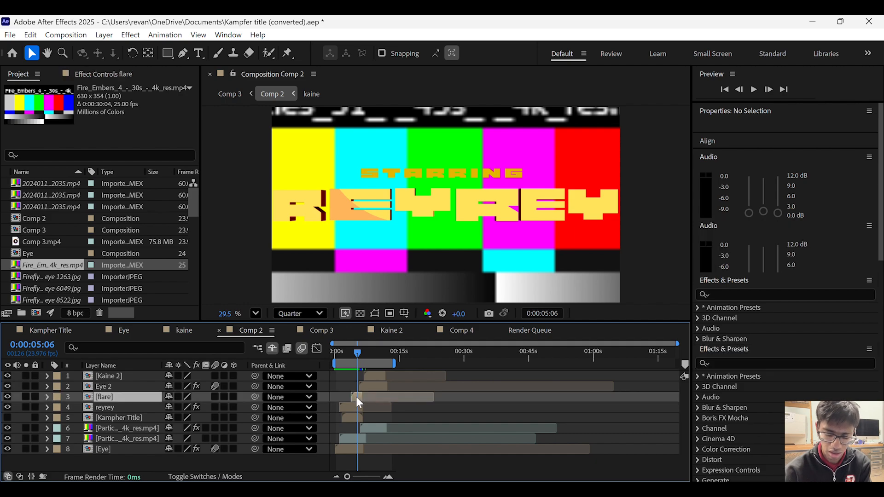
left_click(47, 397)
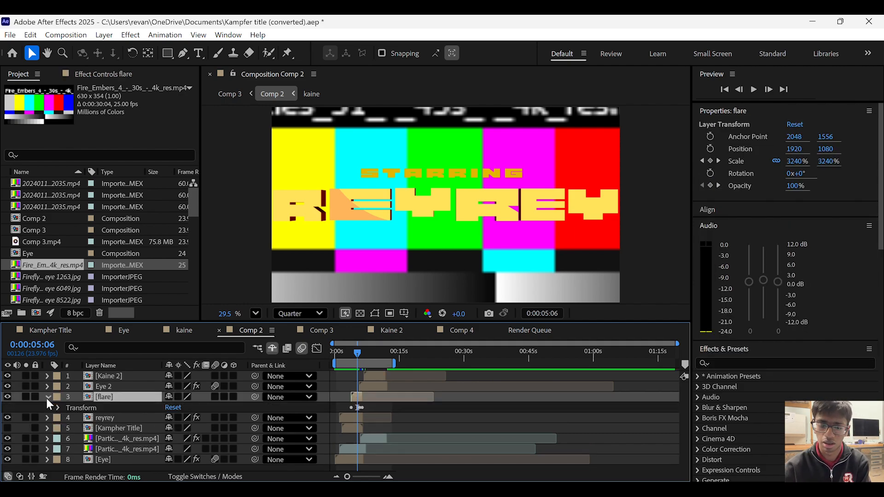
left_click(57, 408)
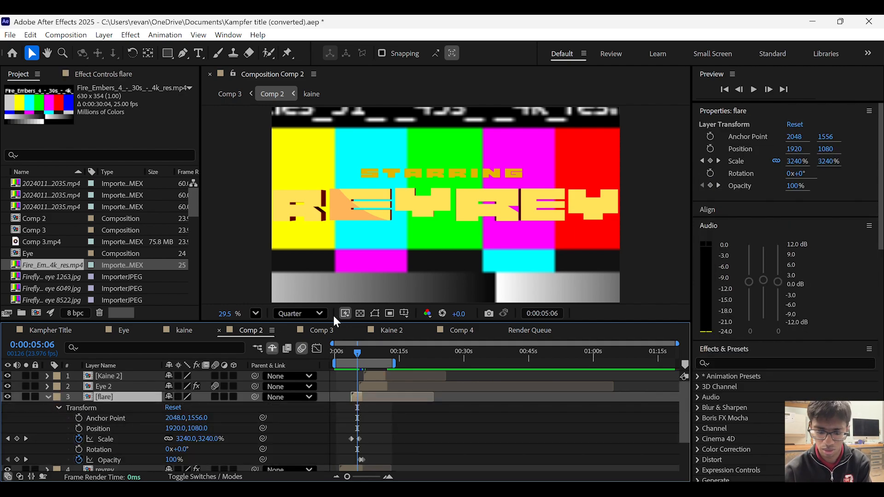
left_click(52, 395)
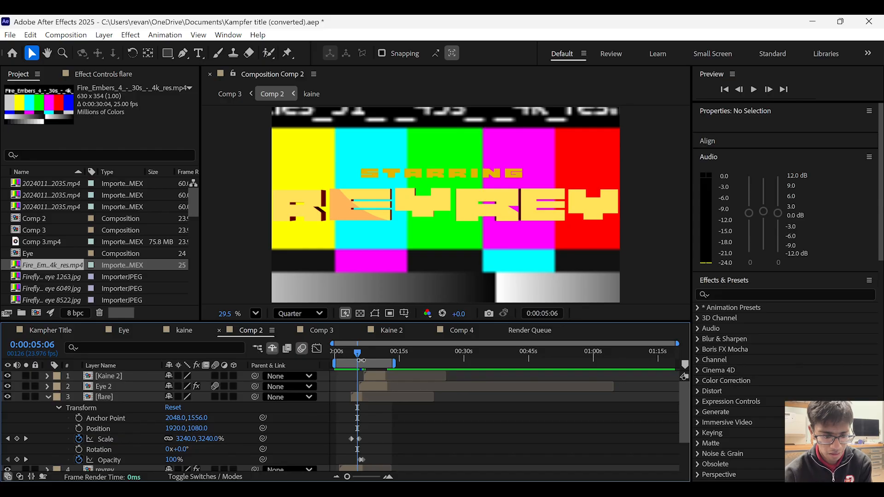
mouse_move(356, 352)
left_mouse_down()
mouse_move(383, 354)
mouse_move(353, 358)
left_mouse_up()
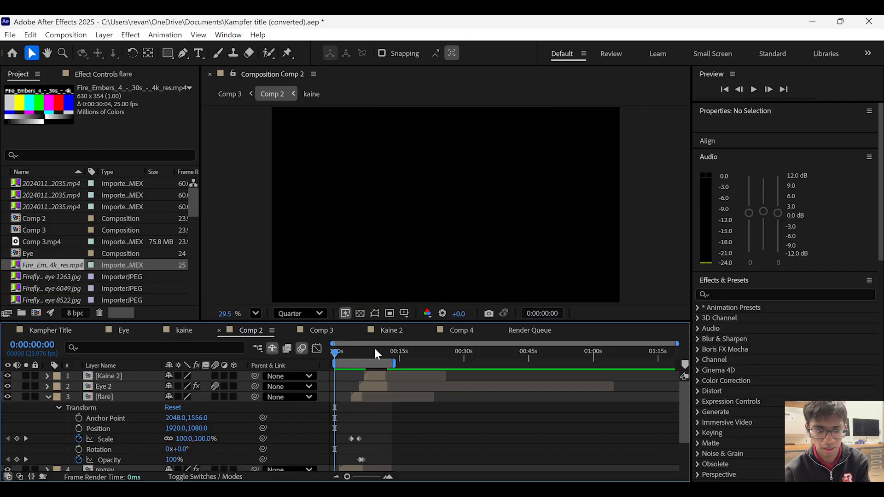
Step: Switch to Media Player, rewind the Comp 2_1 video to its start and play it through the KAINE title
key("alt+Tab")
left_click_drag(443, 421, 8, 381)
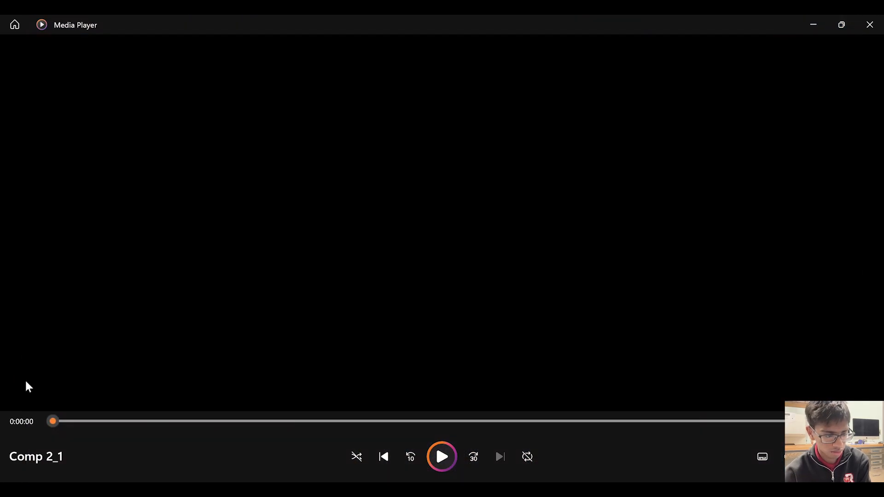
key("space")
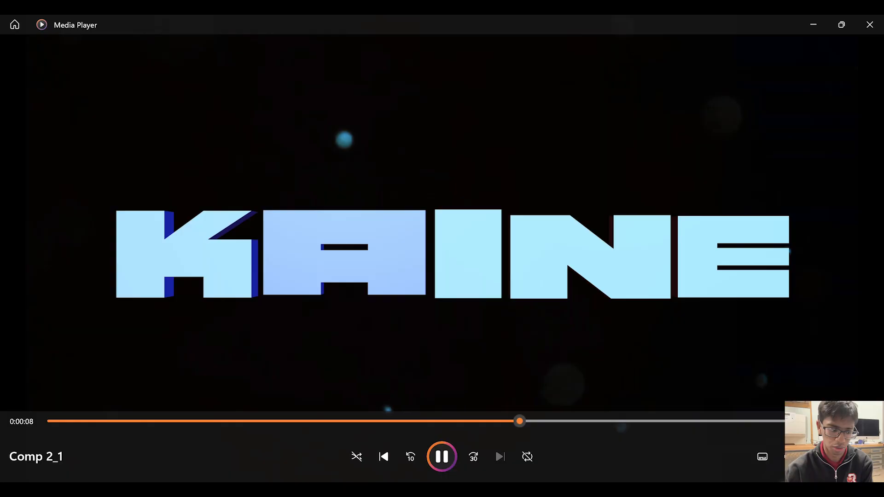
mouse_move(392, 491)
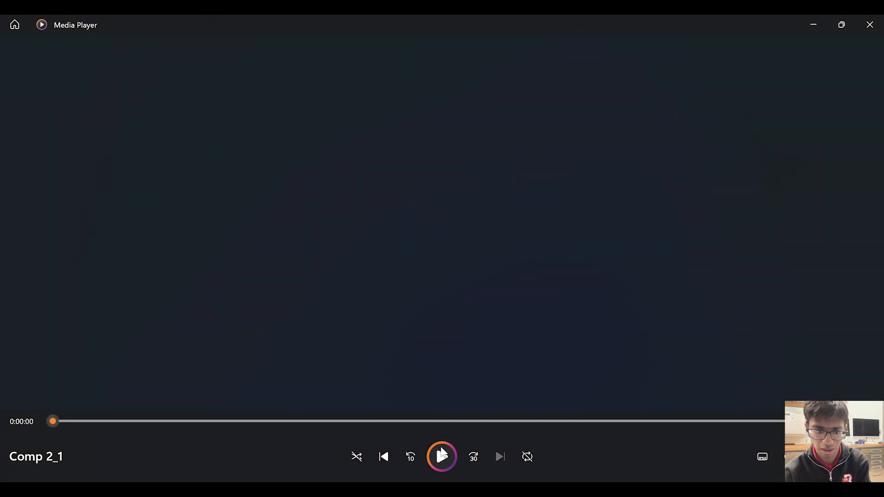
Step: Replay the Comp 2_1 video, skip ahead to the blue KAINE title and pause it at 0:00:08
left_click(442, 456)
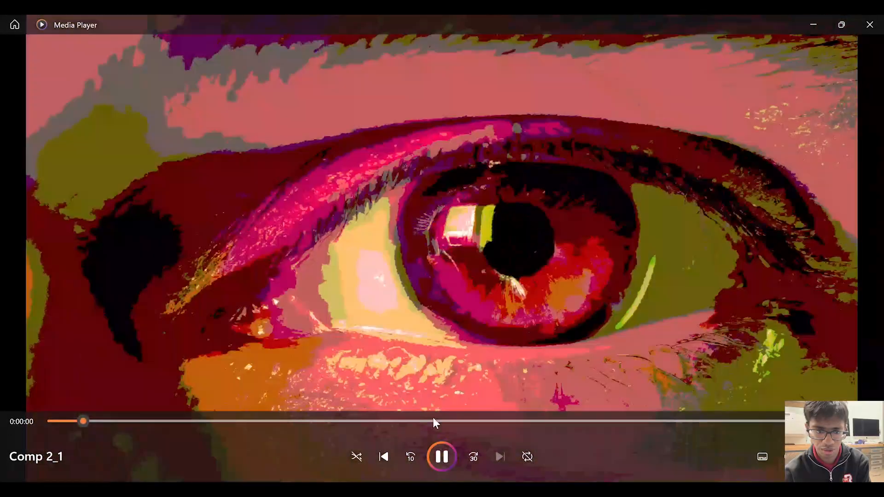
left_click(434, 421)
left_click_drag(435, 421, 513, 421)
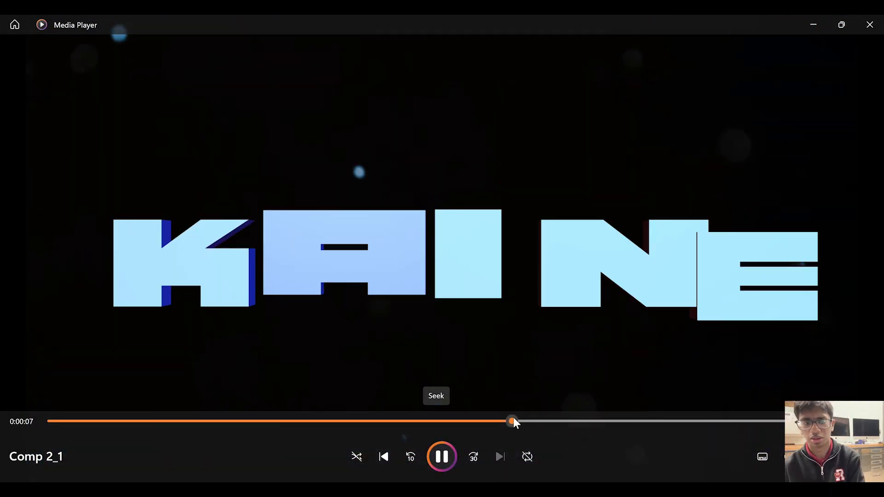
left_click(431, 459)
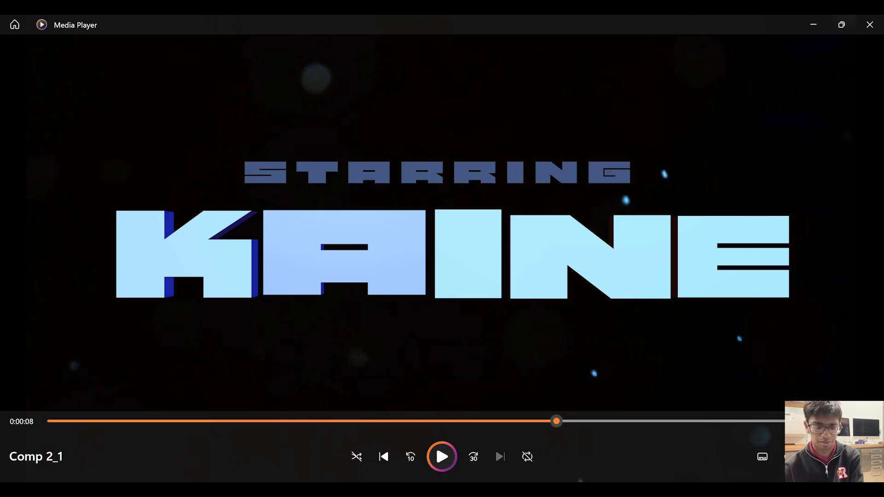
Step: Open the Comp 2 video from Downloads, scrub back to its ember particles at 0:00:01, and close the player
left_click(392, 490)
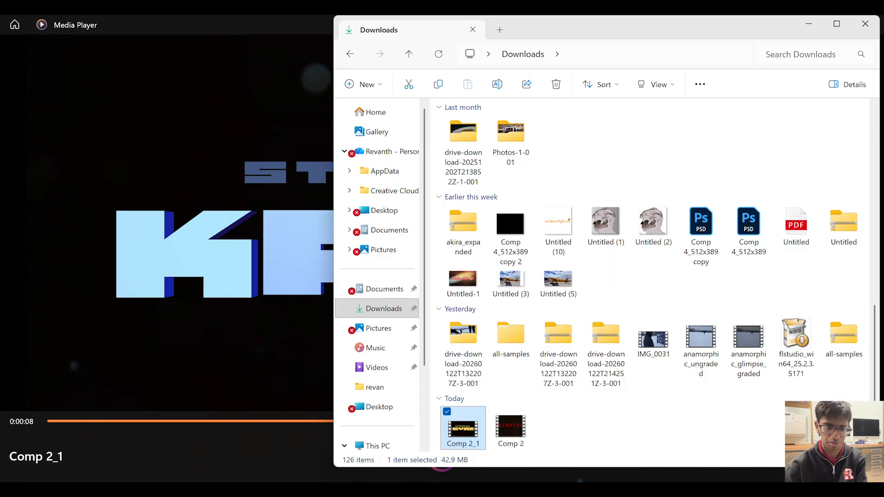
double_click(510, 423)
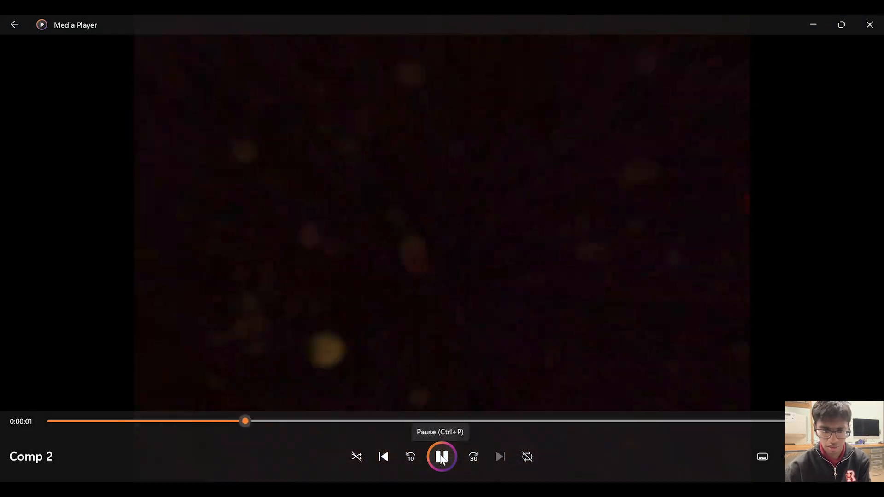
left_click(442, 457)
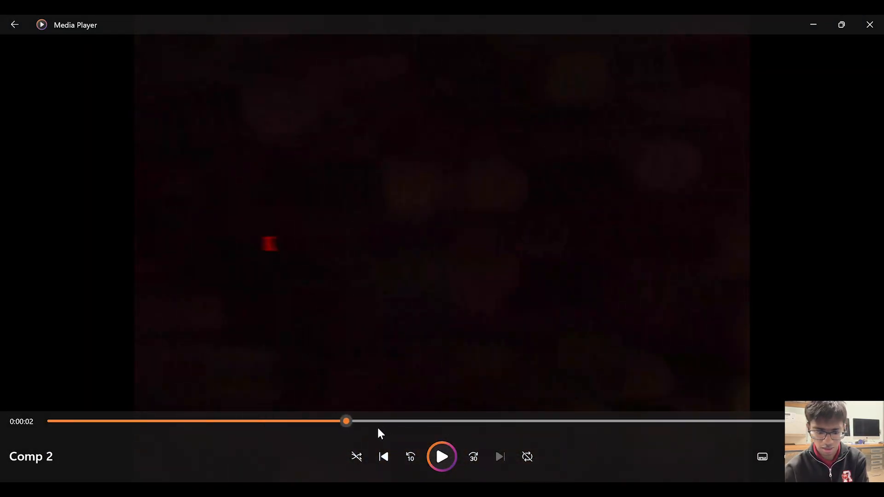
left_click_drag(354, 425, 240, 427)
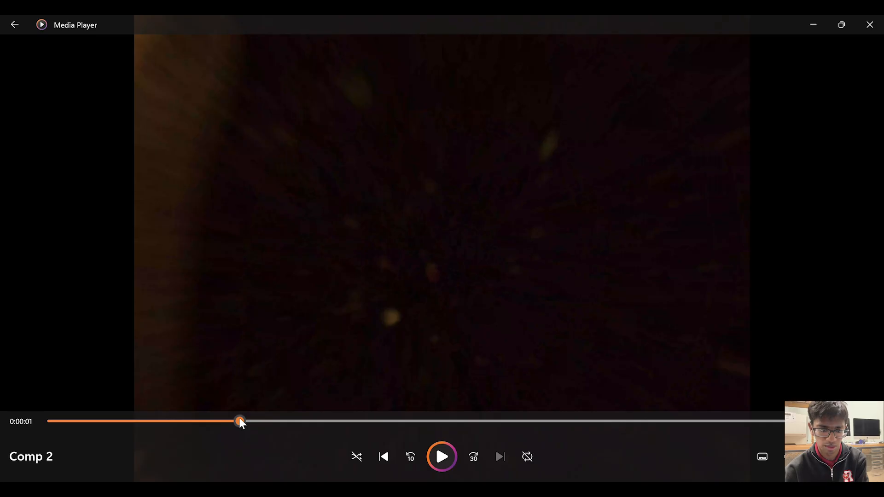
mouse_move(241, 424)
left_mouse_down()
mouse_move(535, 418)
mouse_move(218, 413)
mouse_move(247, 417)
left_mouse_up()
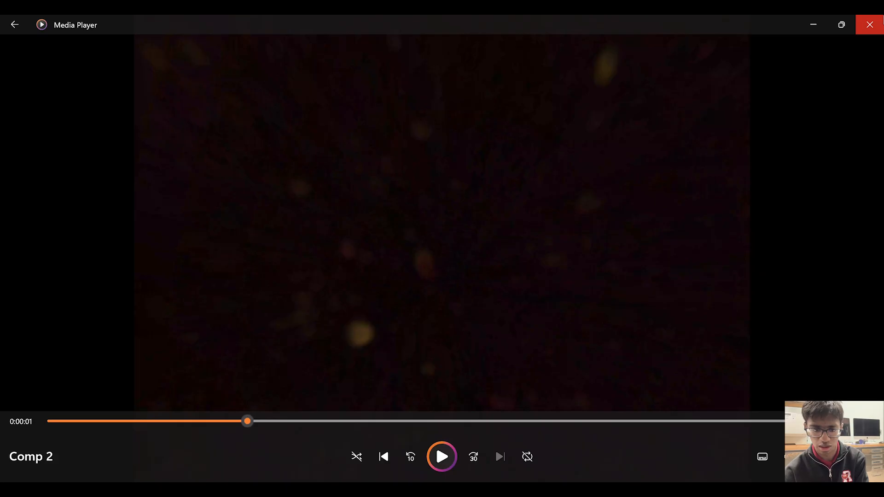
left_click(882, 18)
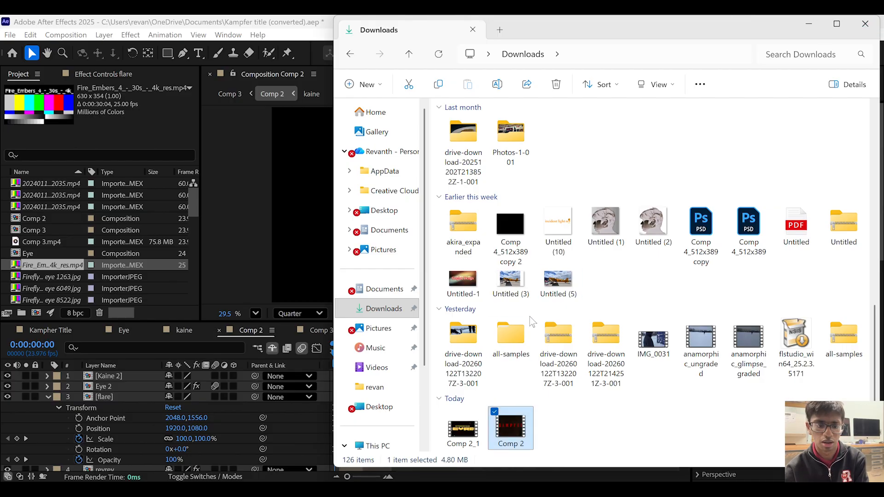
Step: Play the Comp 2_1 video from Downloads through both STARRING titles, and close the player
double_click(469, 423)
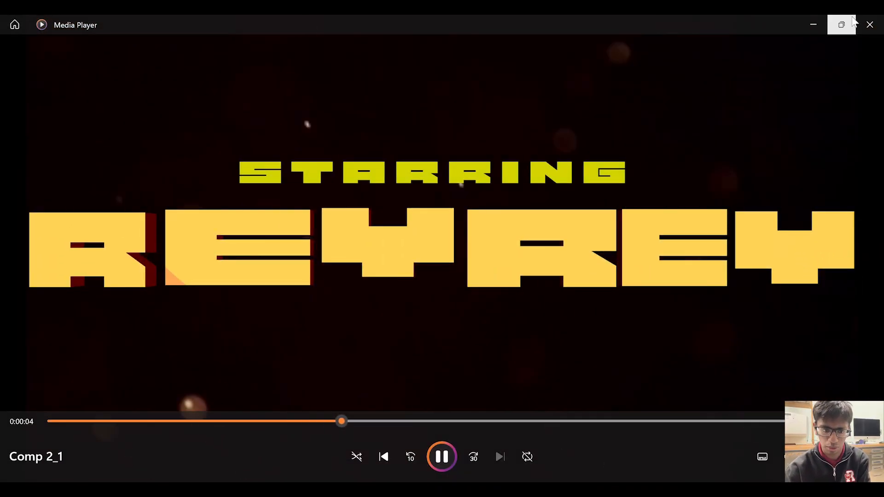
mouse_move(853, 21)
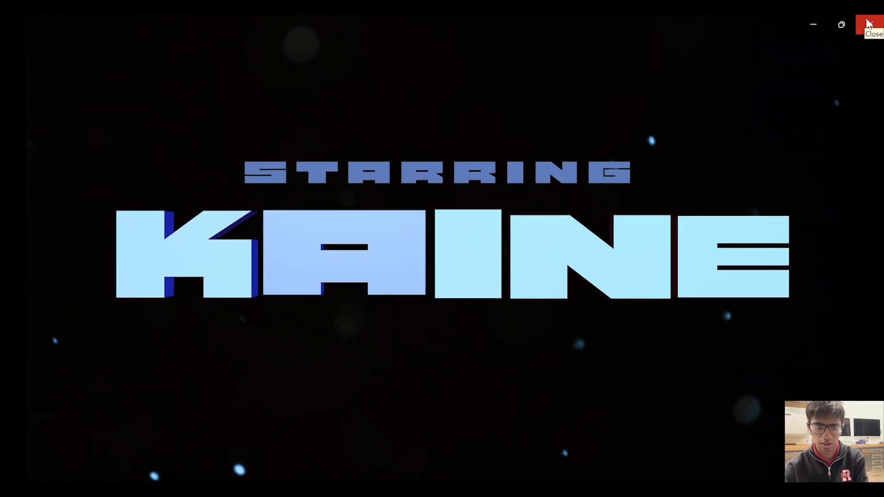
left_click(869, 24)
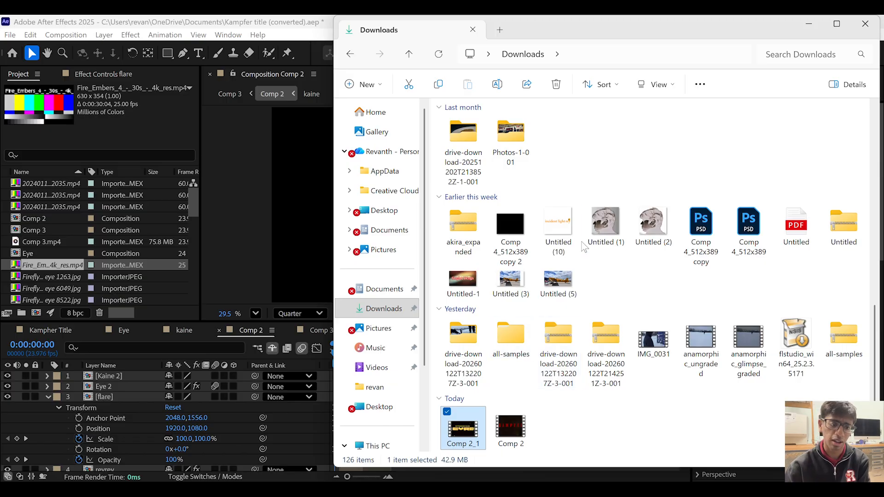
Step: View Comp 4_512x389 copy 2.gif in a maximized window, and close both the image and the Downloads folder
left_click(517, 249)
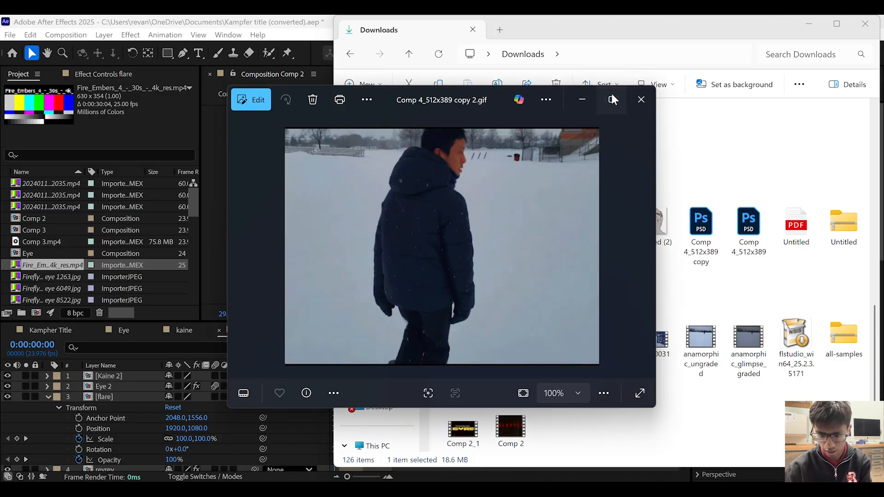
left_click(612, 94)
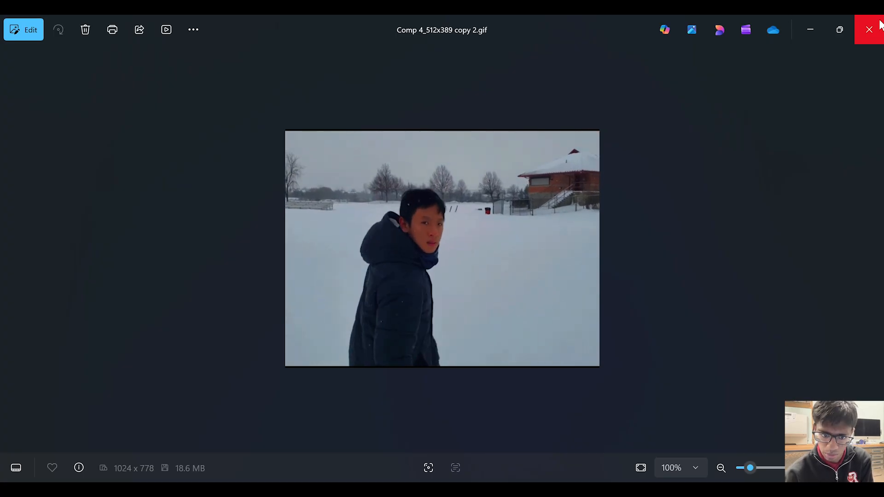
left_click(881, 25)
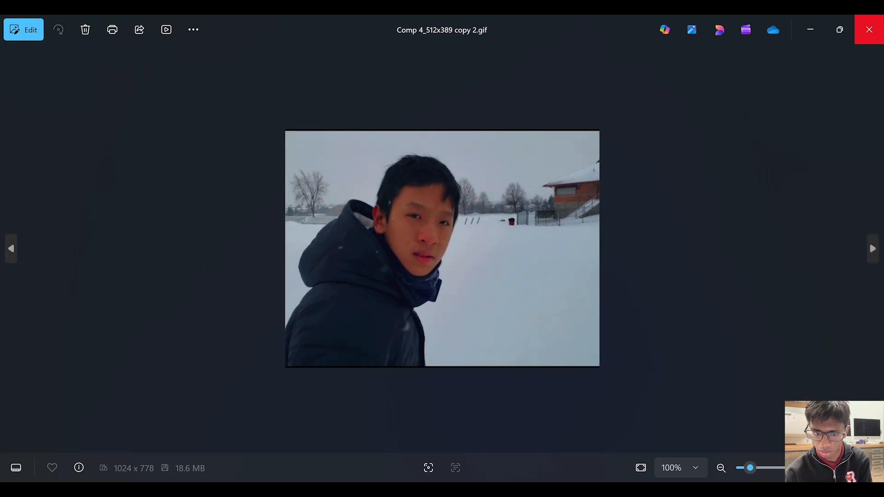
left_click(879, 26)
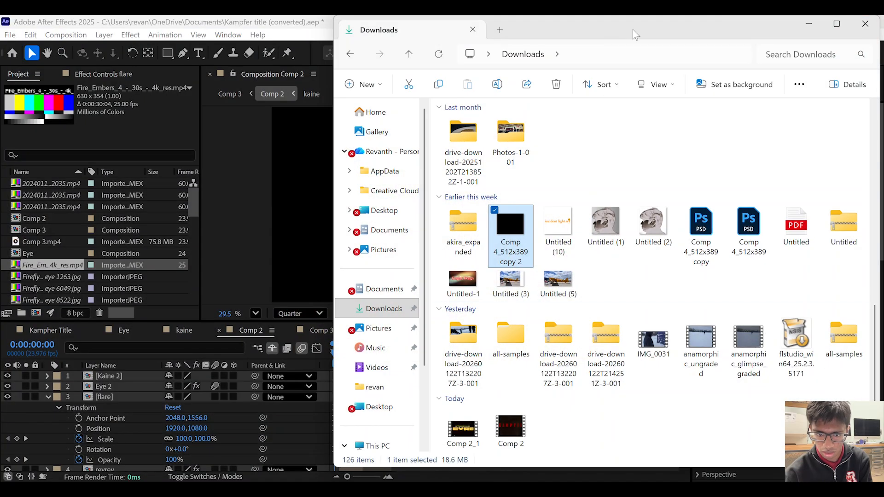
left_click(867, 28)
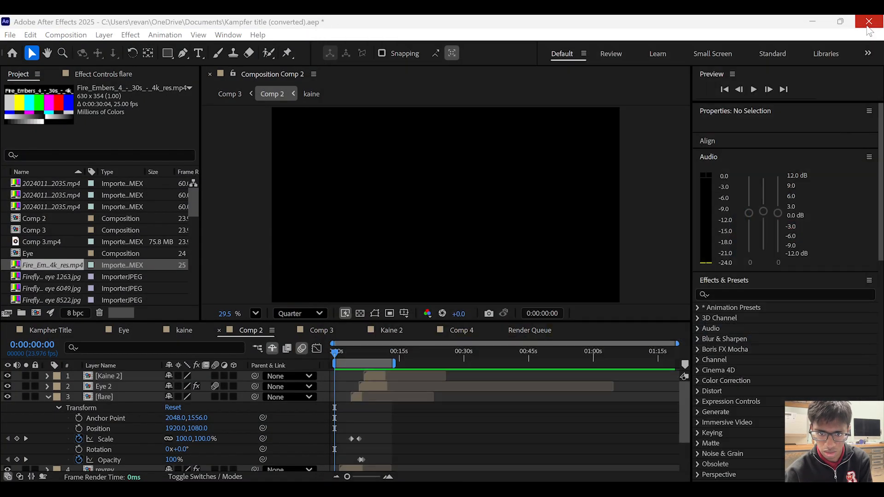